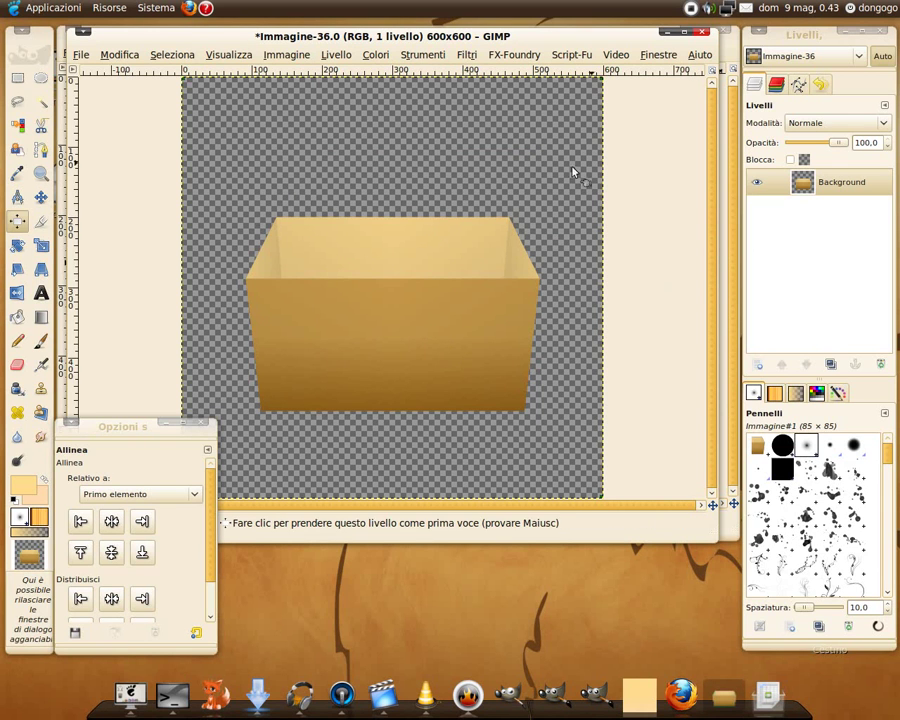
- Select just the box shape with Alpha to Selection (Alfa a selezione) on the Background layer
{"action": "right_click", "coordinate": [799, 191]}
{"action": "left_click", "coordinate": [695, 531]}
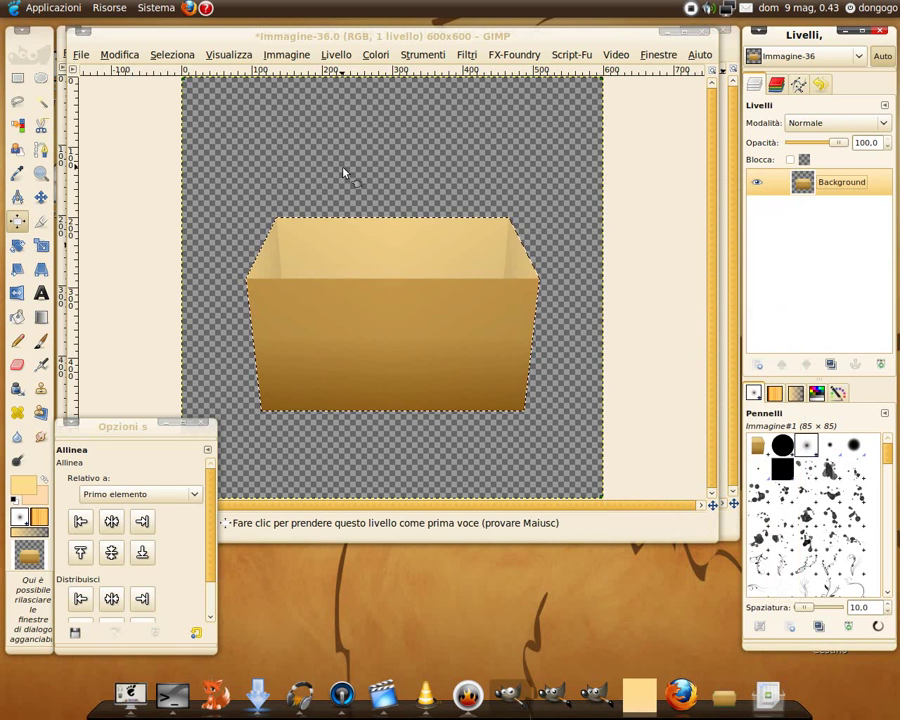
{"action": "left_click", "coordinate": [293, 56]}
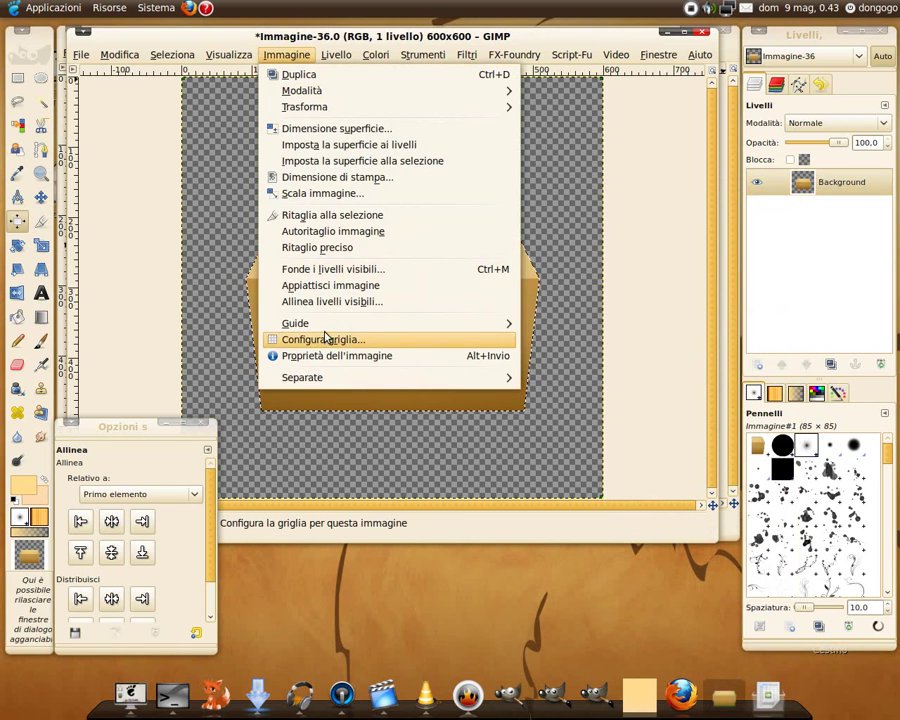
{"action": "mouse_move", "coordinate": [295, 323]}
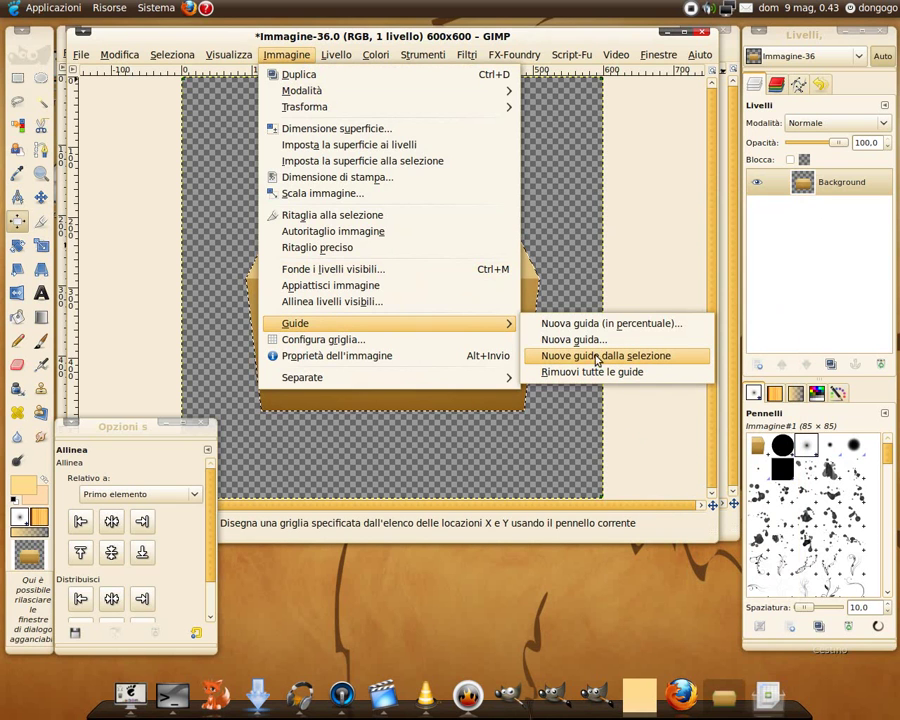
- Add guides around the box selection and a horizontal guide on the front-face fold, then deselect
{"action": "left_click", "coordinate": [654, 356]}
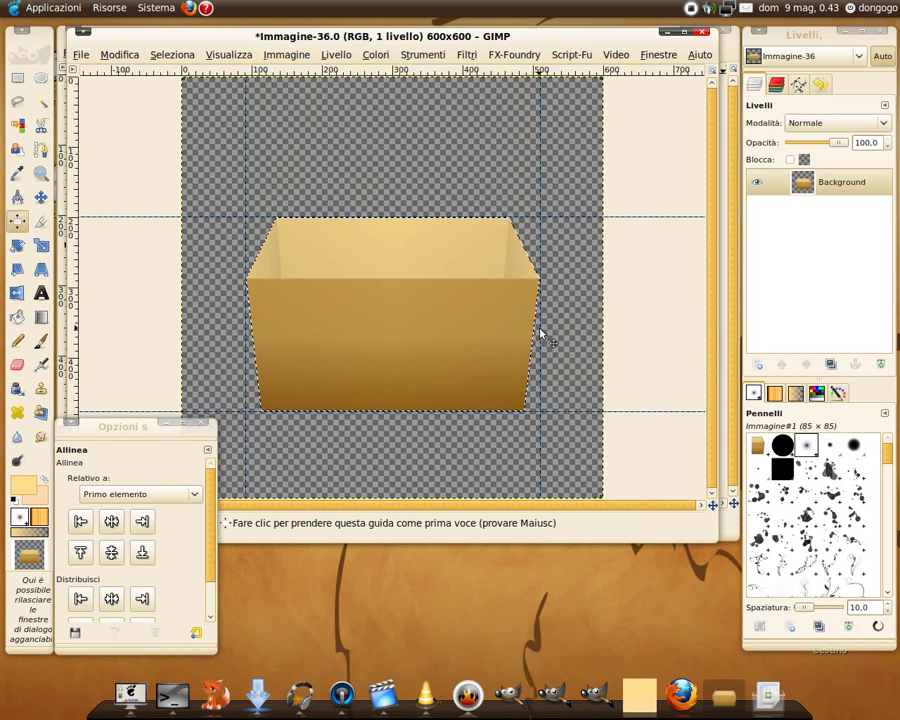
{"action": "key", "text": "plus"}
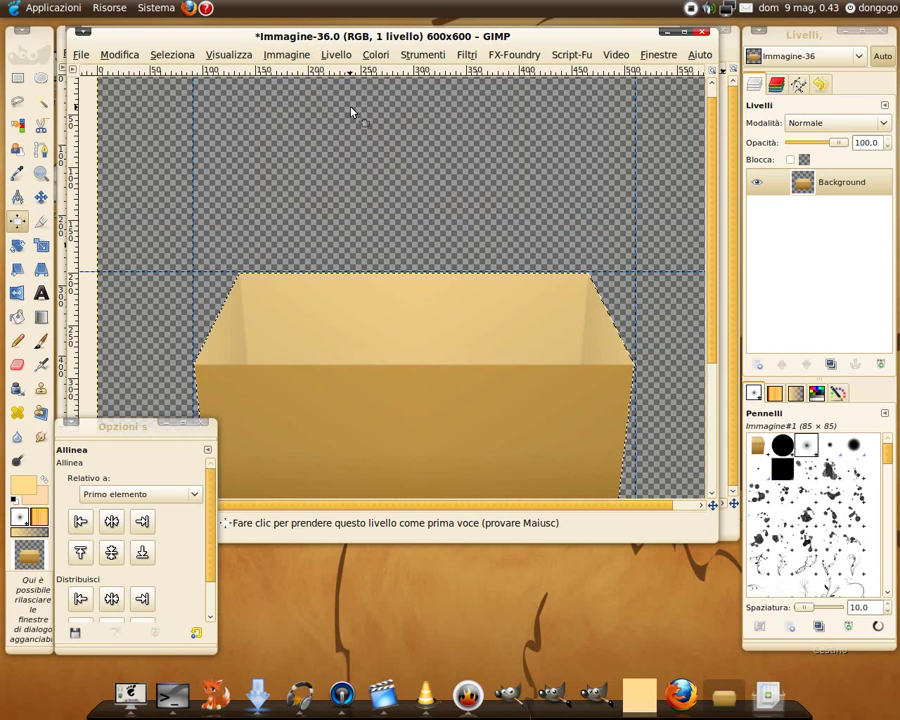
{"action": "left_click_drag", "start_coordinate": [369, 72], "coordinate": [371, 366]}
{"action": "key", "text": "4"}
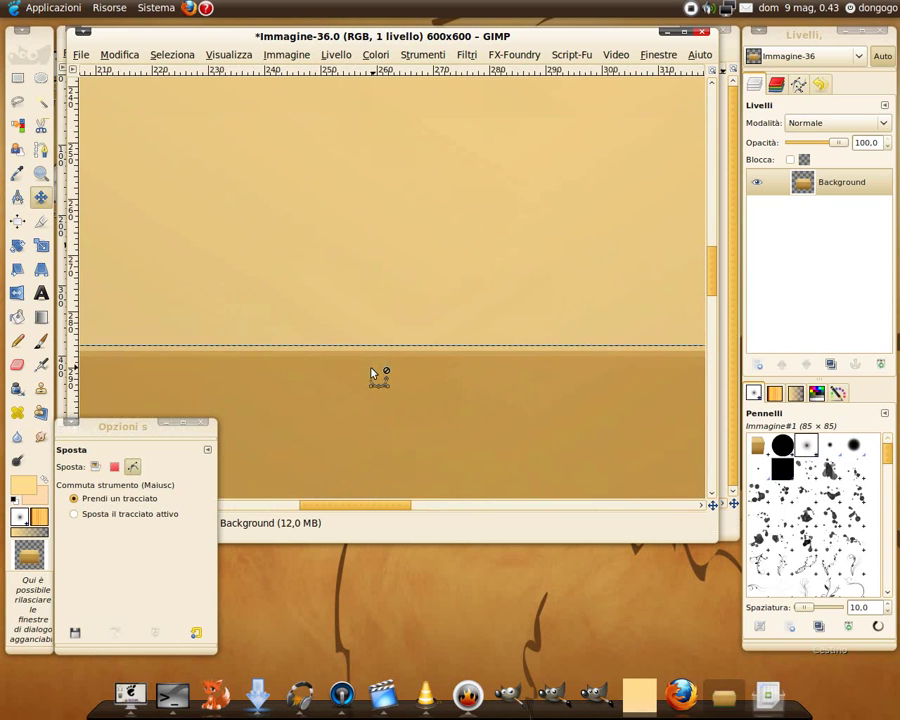
{"action": "left_click_drag", "start_coordinate": [381, 342], "coordinate": [386, 347]}
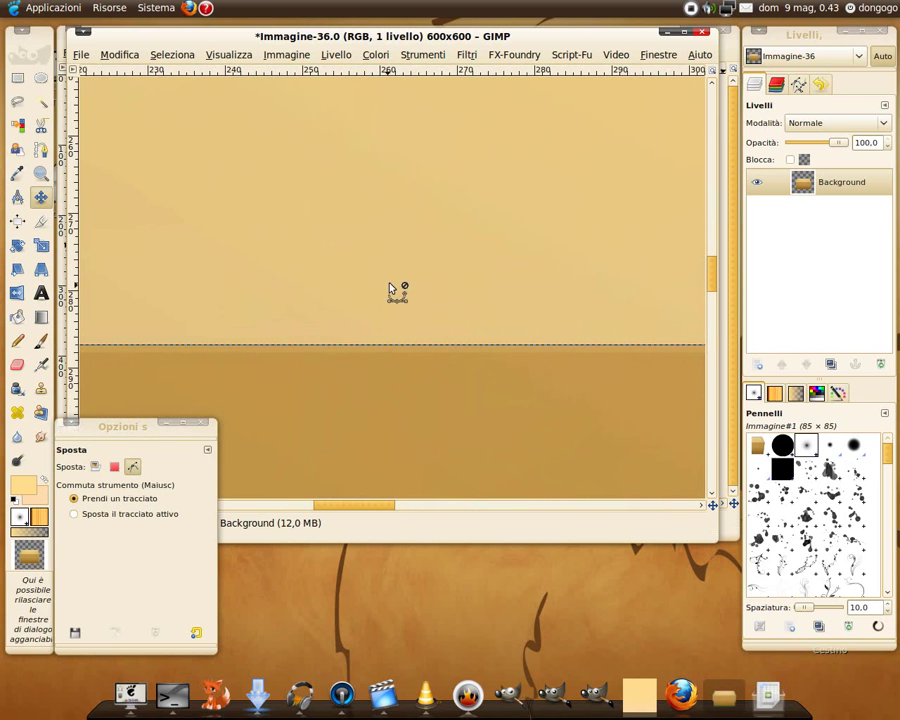
{"action": "key", "text": "minus"}
{"action": "key", "text": "minus"}
{"action": "key", "text": "minus"}
{"action": "key", "text": "minus"}
{"action": "key", "text": "minus"}
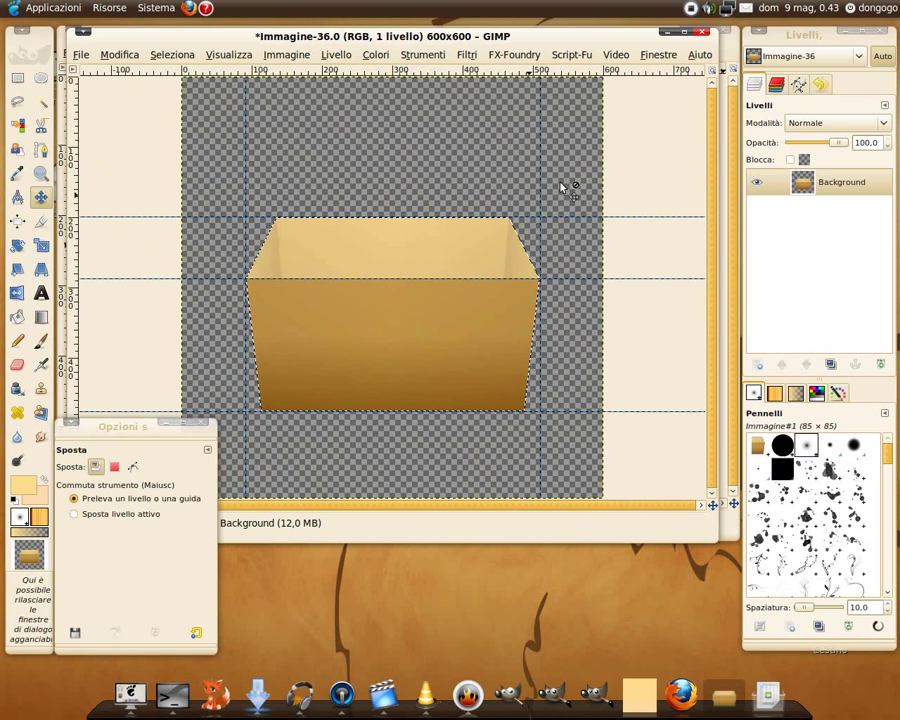
{"action": "left_click", "coordinate": [171, 54]}
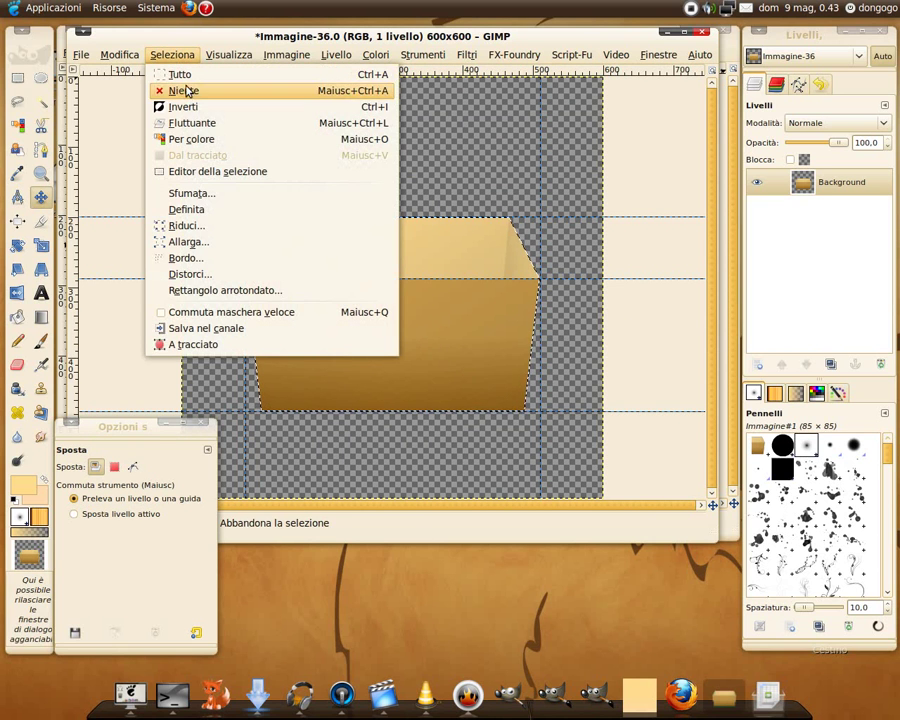
{"action": "left_click", "coordinate": [186, 91]}
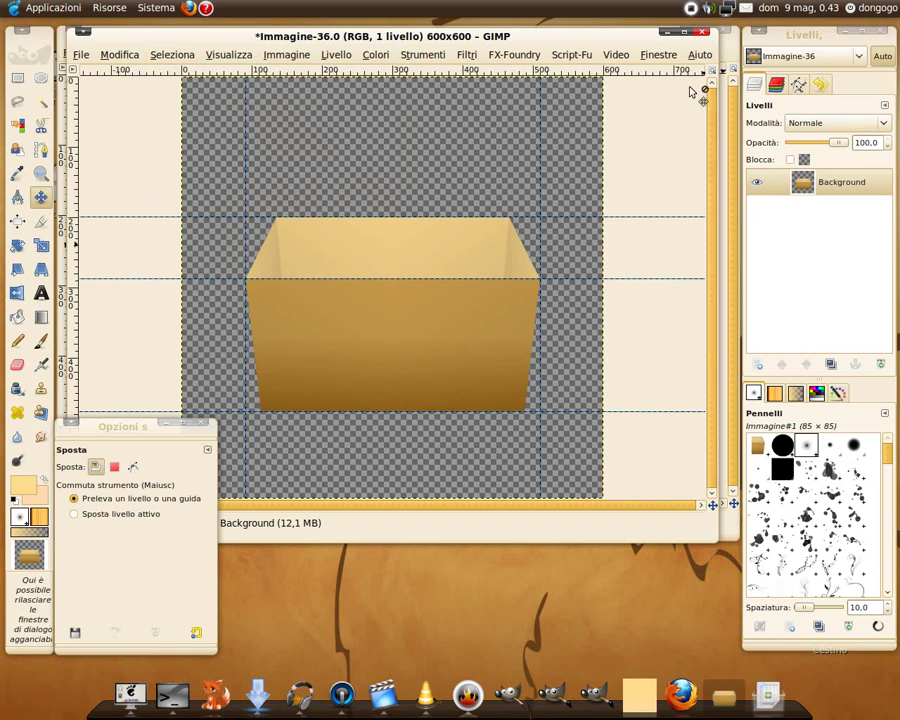
- Create a transparent 600×600 layer named 'chiusura frontale' above Background
{"action": "left_click", "coordinate": [758, 365]}
{"action": "type", "text": "chiusura frontale"}
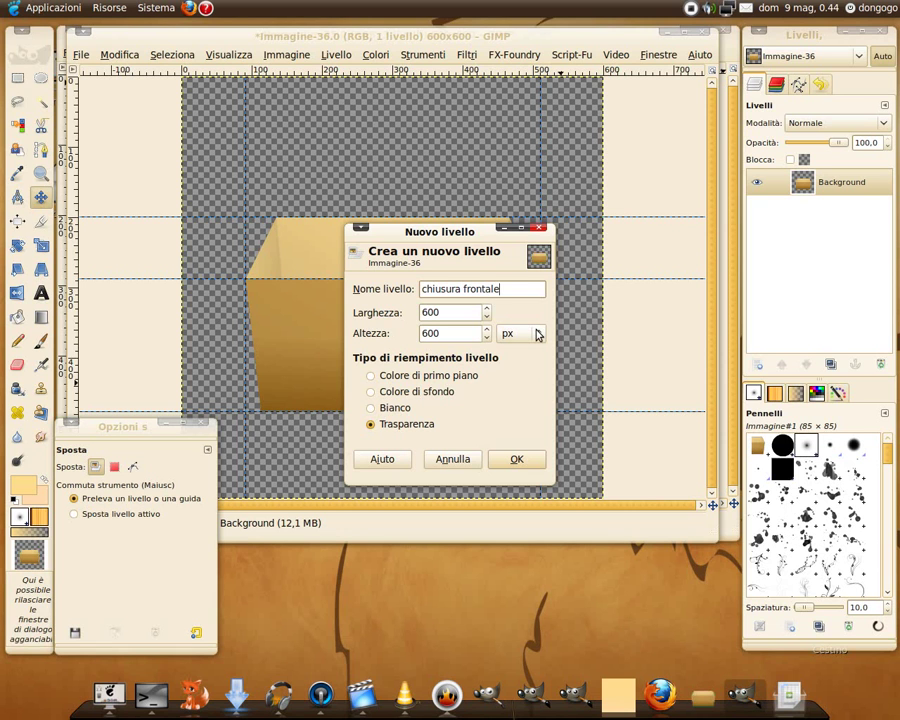
{"action": "left_click", "coordinate": [516, 458]}
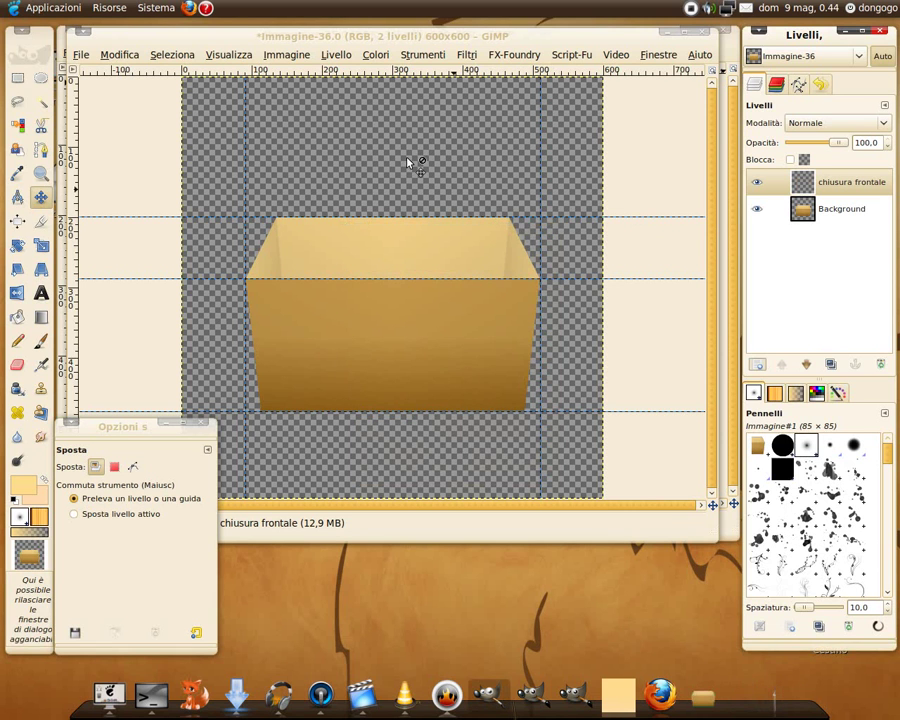
- Draw a full-width rectangle selection starting at the front face's top fold line
{"action": "left_click", "coordinate": [17, 80]}
{"action": "key", "text": "plus"}
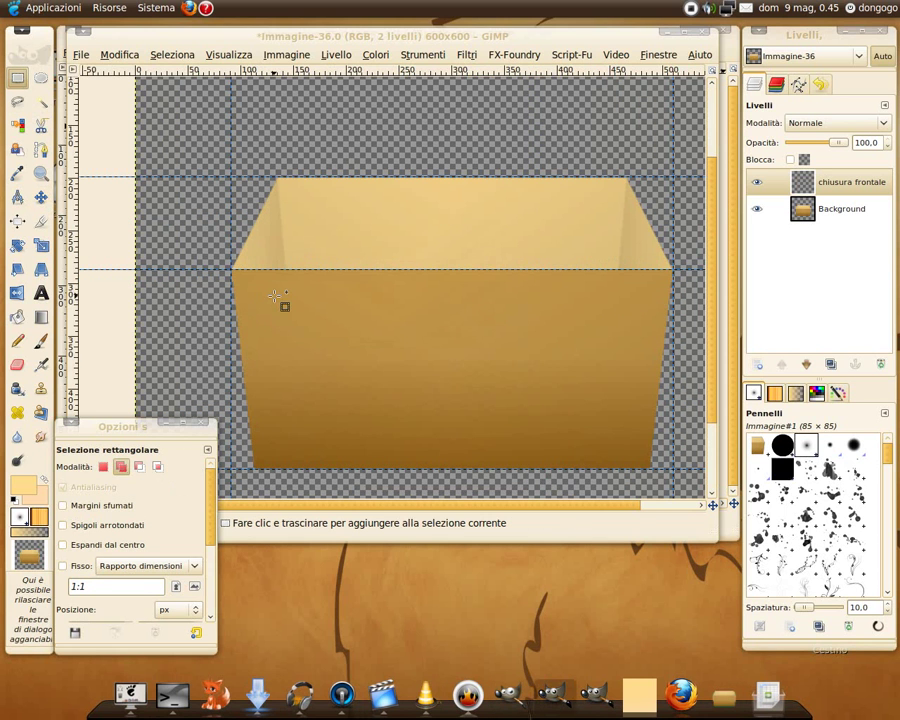
{"action": "left_click_drag", "start_coordinate": [232, 268], "coordinate": [674, 356]}
{"action": "left_click_drag", "start_coordinate": [450, 235], "coordinate": [444, 208]}
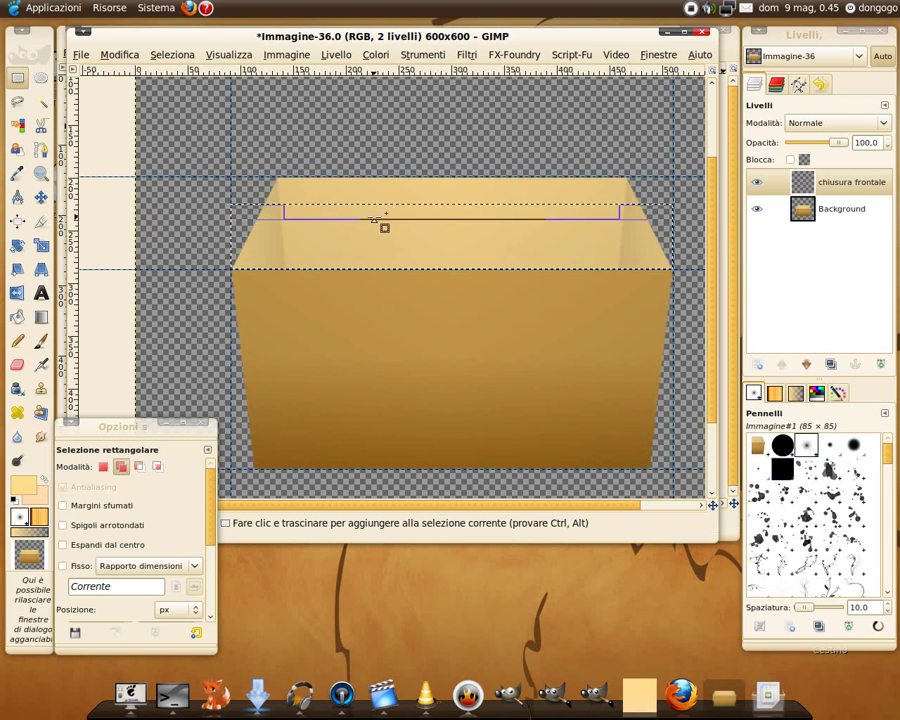
{"action": "left_click_drag", "start_coordinate": [396, 226], "coordinate": [390, 293]}
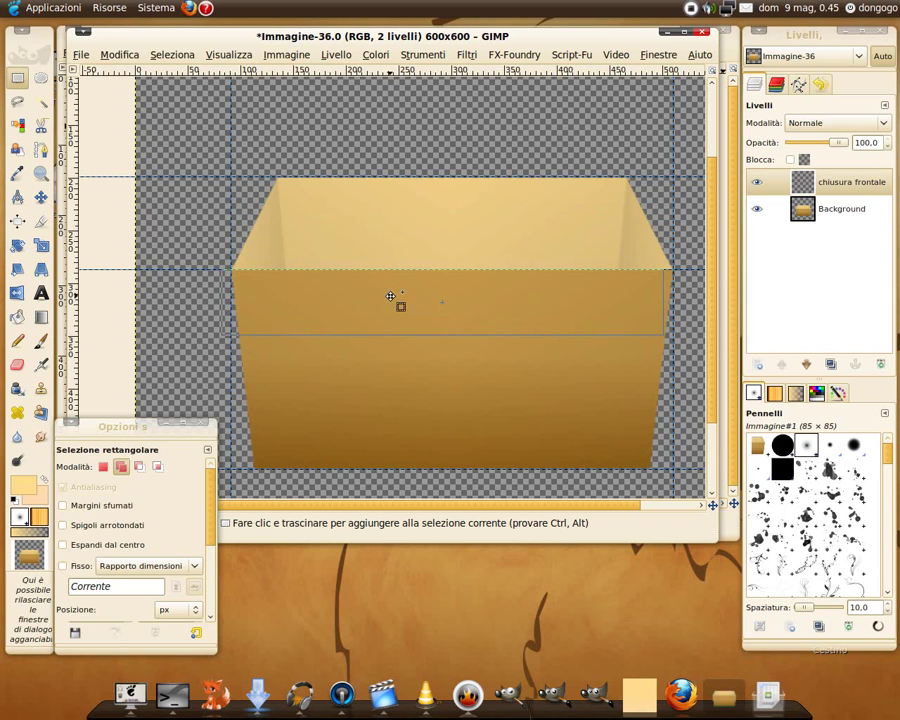
{"action": "left_click", "coordinate": [466, 298]}
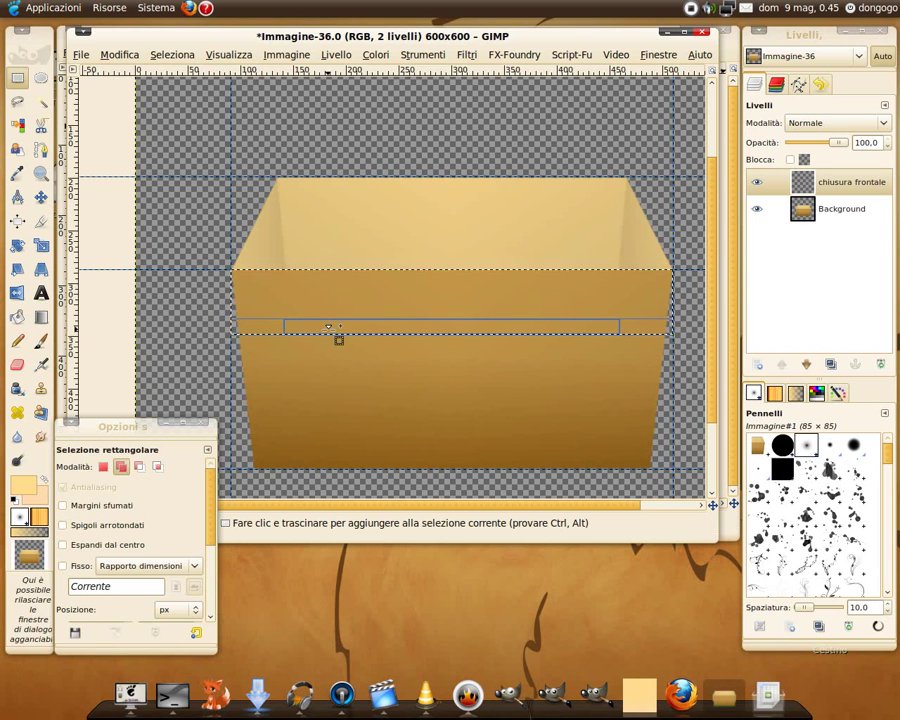
{"action": "scroll", "coordinate": [450, 320], "scroll_direction": "up", "scroll_amount": 1}
{"action": "scroll", "coordinate": [470, 325], "scroll_direction": "down", "scroll_amount": 1}
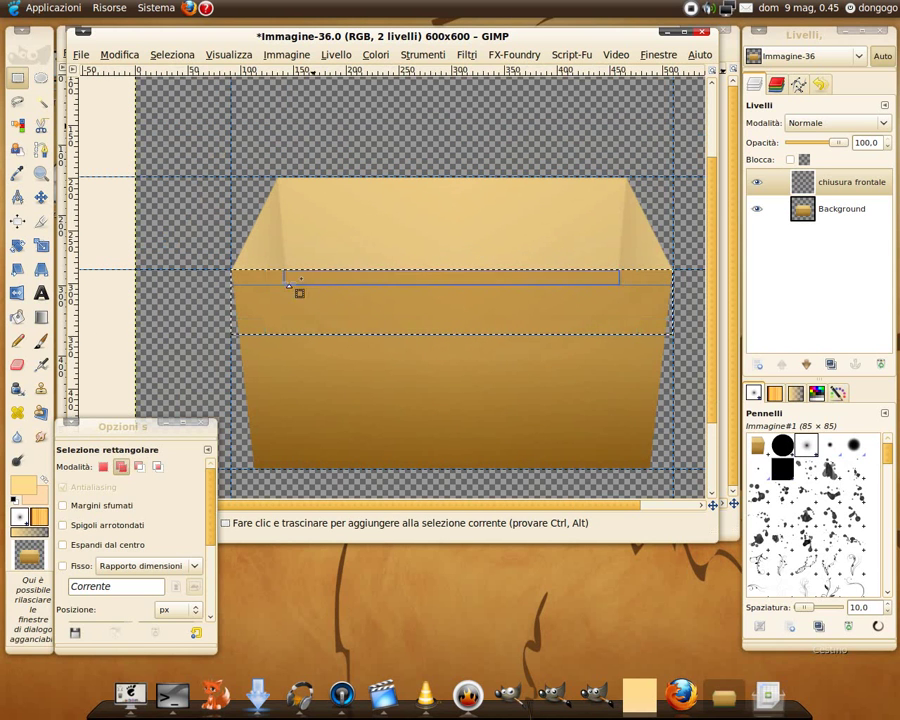
- Bucket-fill the front band white on 'chiusura frontale', then clear the selection
{"action": "left_click", "coordinate": [18, 318]}
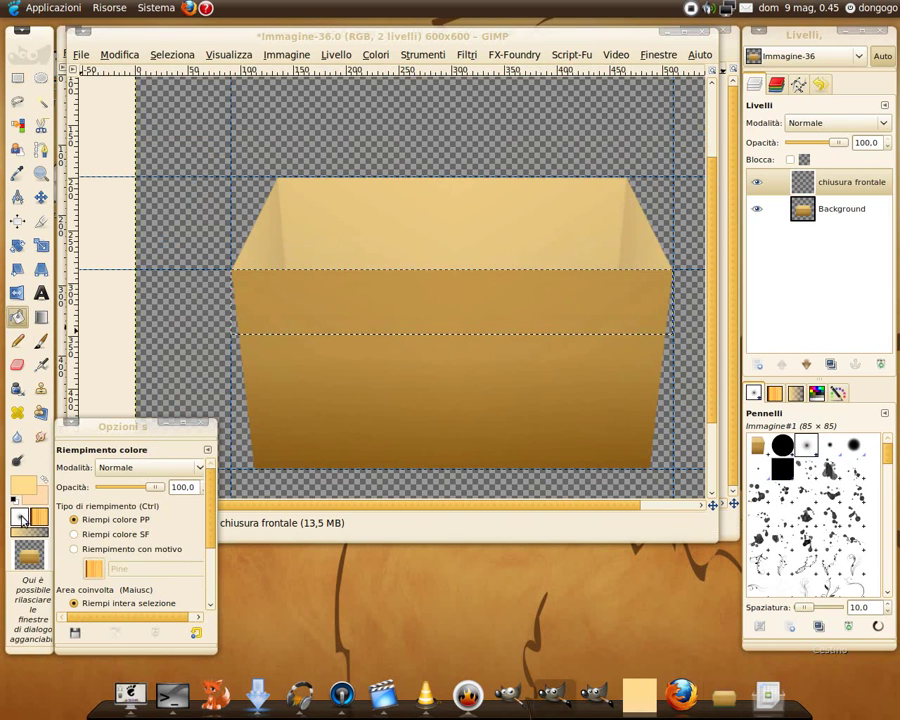
{"action": "left_click", "coordinate": [15, 500]}
{"action": "left_click", "coordinate": [44, 482]}
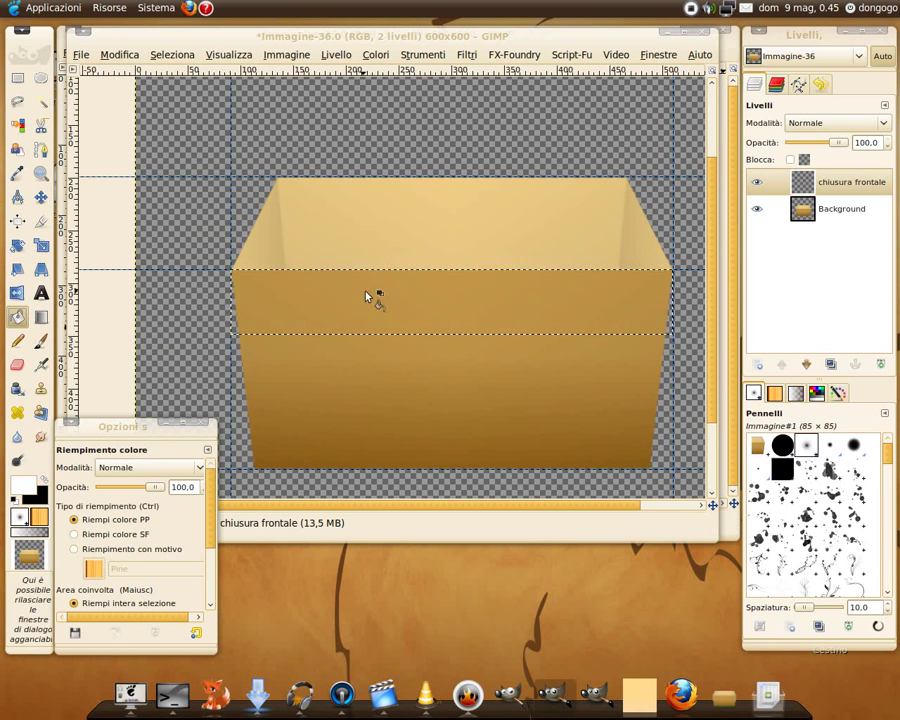
{"action": "left_click", "coordinate": [442, 322]}
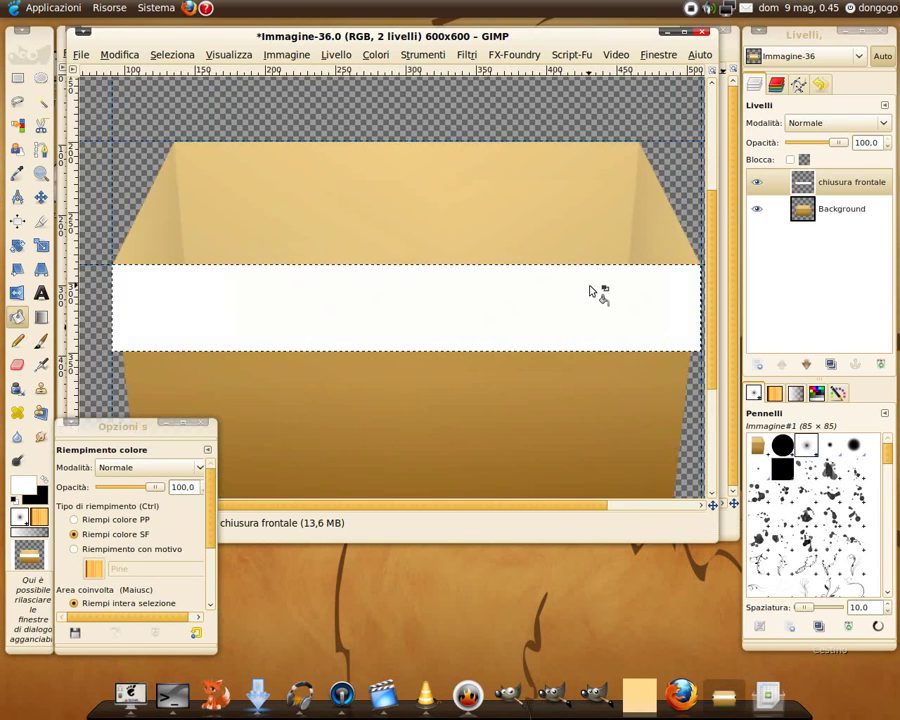
{"action": "key", "text": "ctrl"}
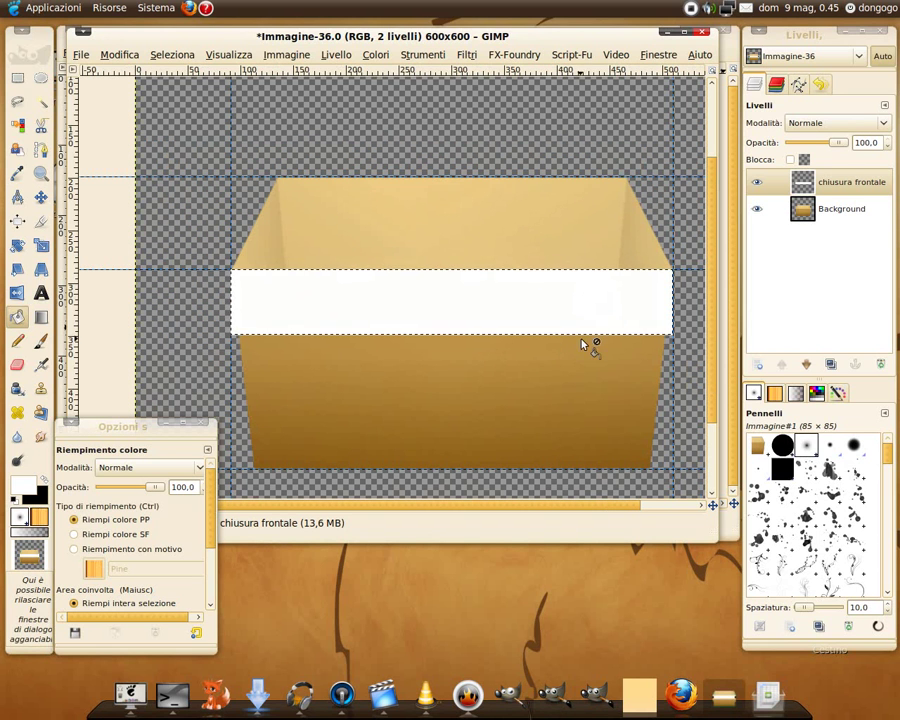
{"action": "left_click", "coordinate": [230, 55]}
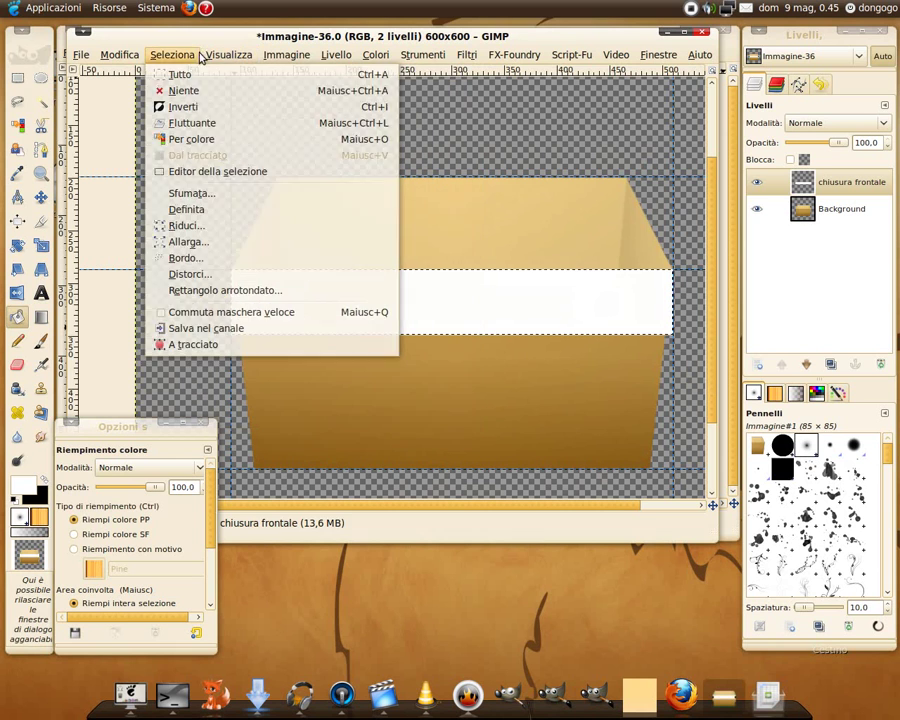
{"action": "left_click", "coordinate": [185, 90]}
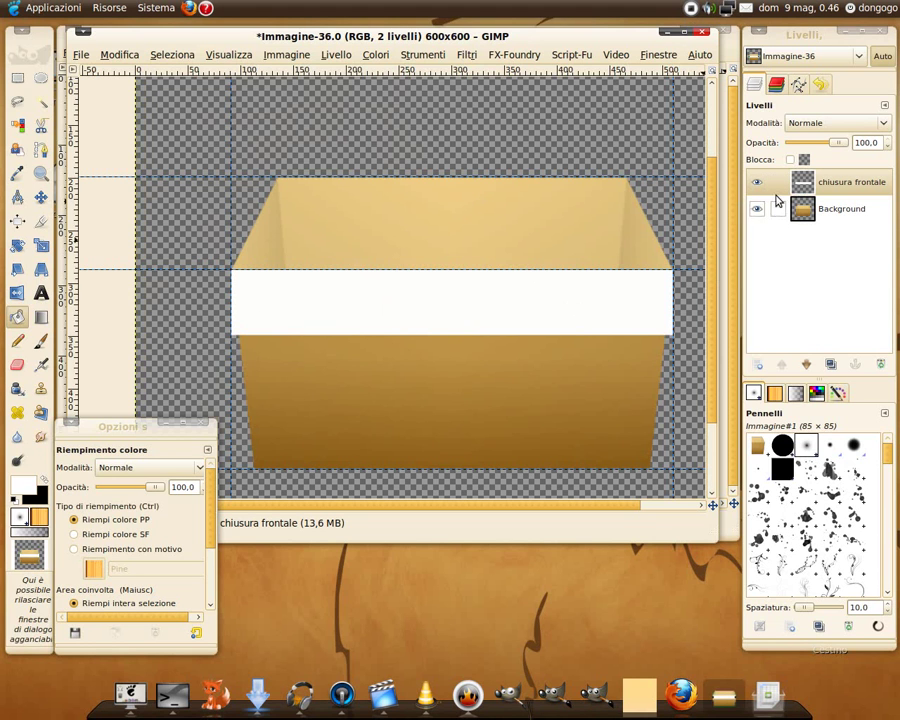
- Select the white band from the layer's alpha and add guides along its edges
{"action": "right_click", "coordinate": [809, 186]}
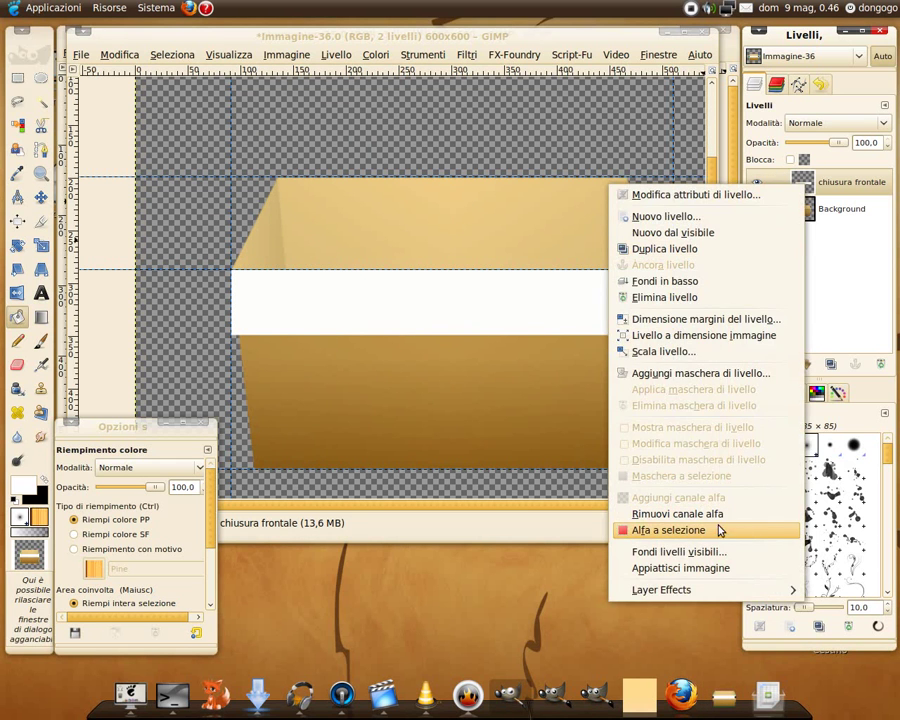
{"action": "left_click", "coordinate": [719, 530]}
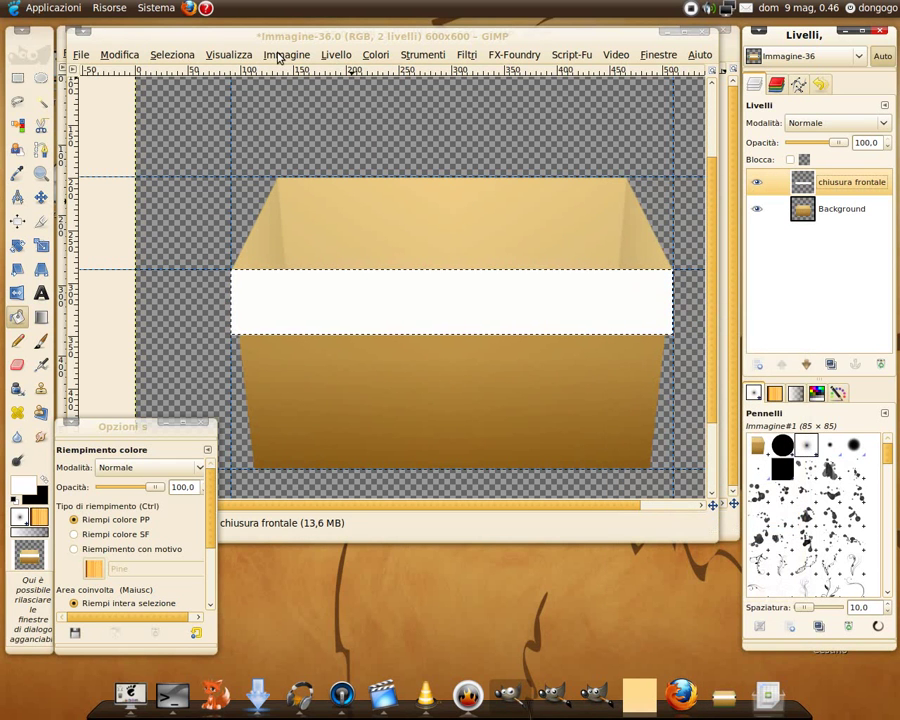
{"action": "left_click", "coordinate": [282, 55]}
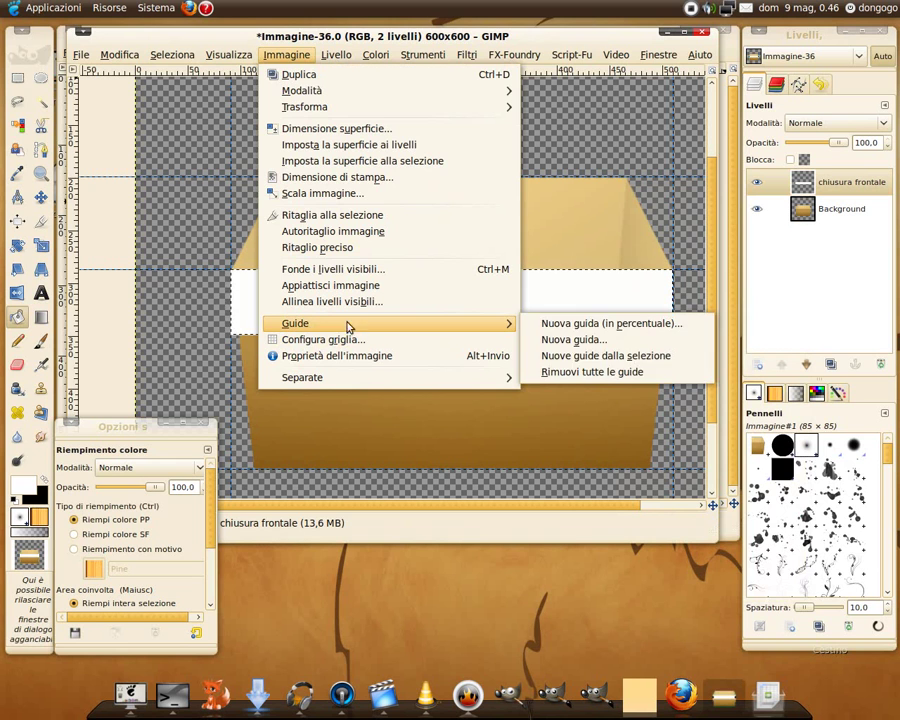
{"action": "left_click", "coordinate": [604, 355]}
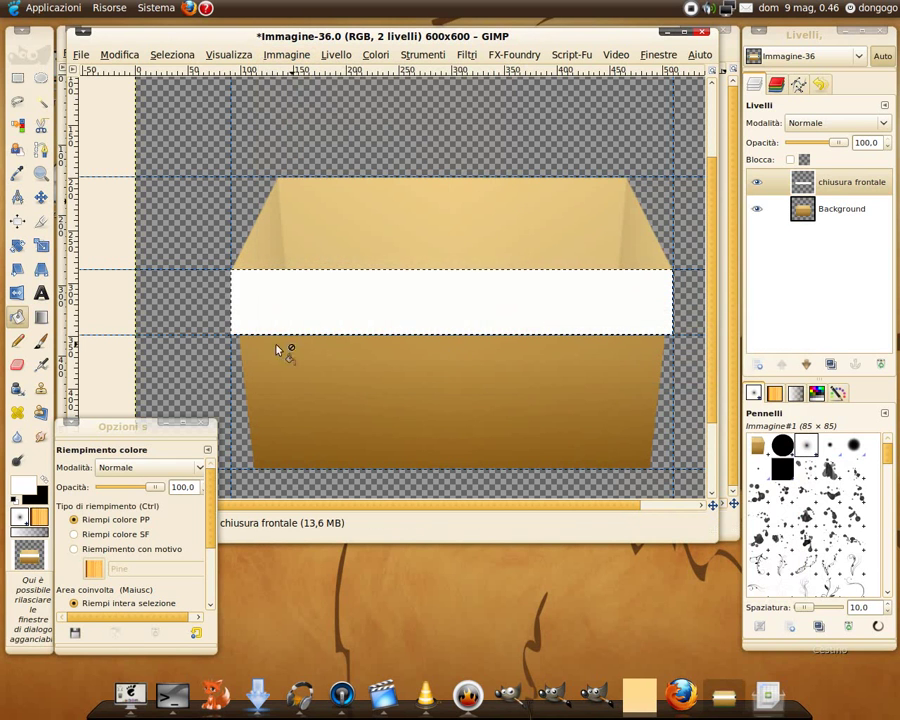
- Select all and place vertical guides at 76 and 532 px beside the box
{"action": "left_click", "coordinate": [174, 55]}
{"action": "left_click", "coordinate": [198, 74]}
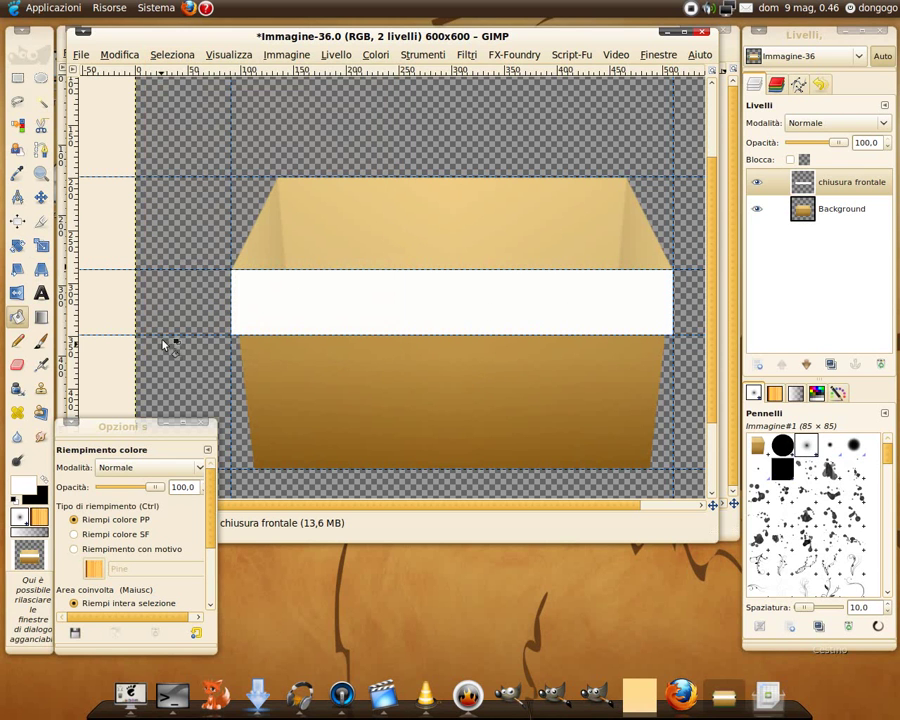
{"action": "left_click_drag", "start_coordinate": [73, 256], "coordinate": [211, 283]}
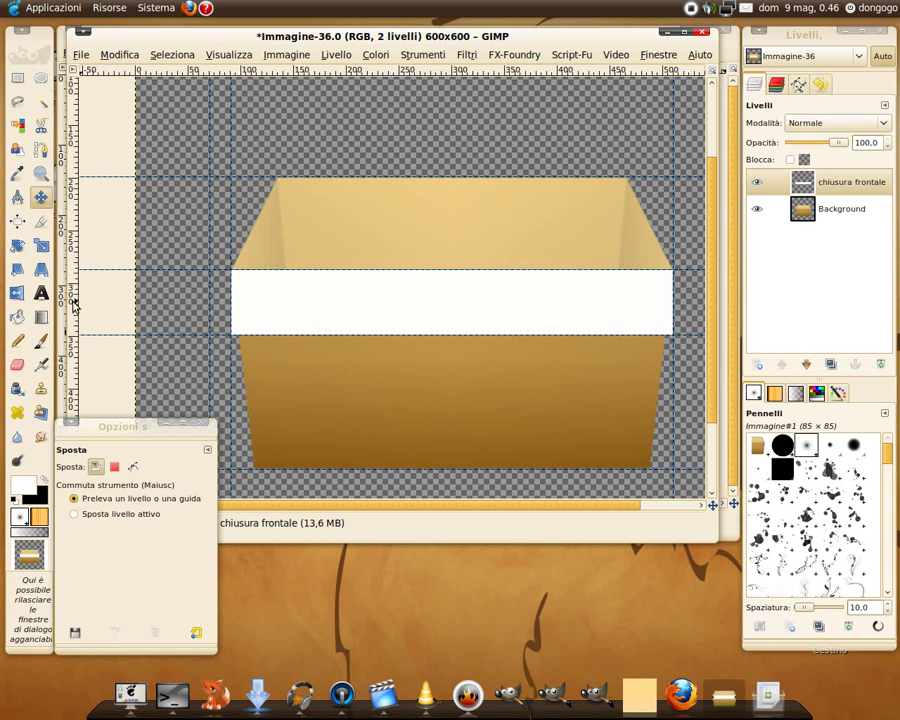
{"action": "left_click_drag", "start_coordinate": [74, 301], "coordinate": [678, 375]}
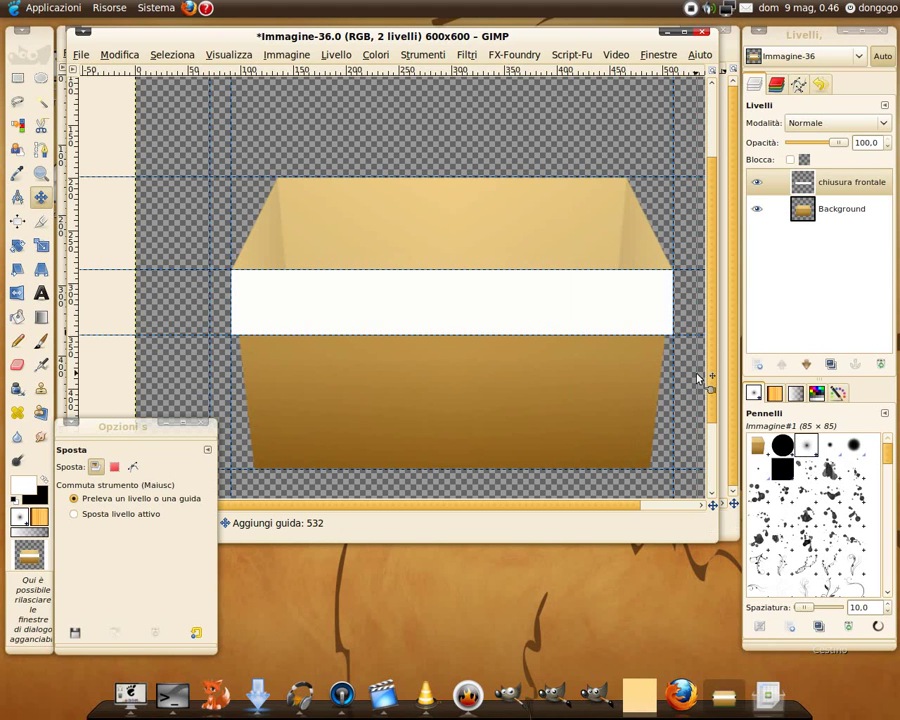
{"action": "left_click_drag", "start_coordinate": [698, 378], "coordinate": [698, 378]}
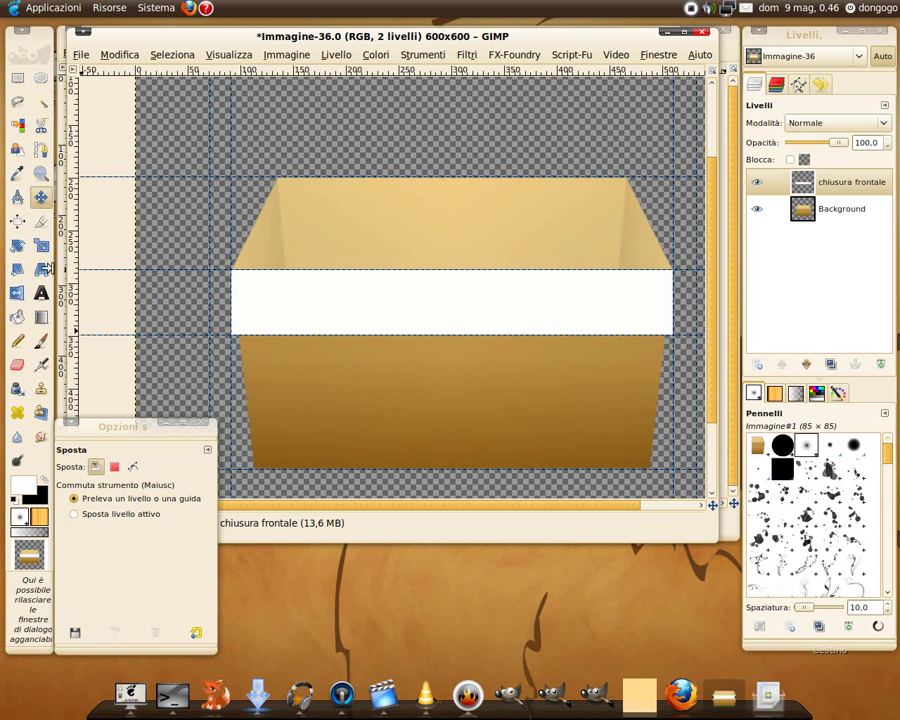
- Try a perspective transform on the white band, then cancel it
{"action": "left_click", "coordinate": [42, 272]}
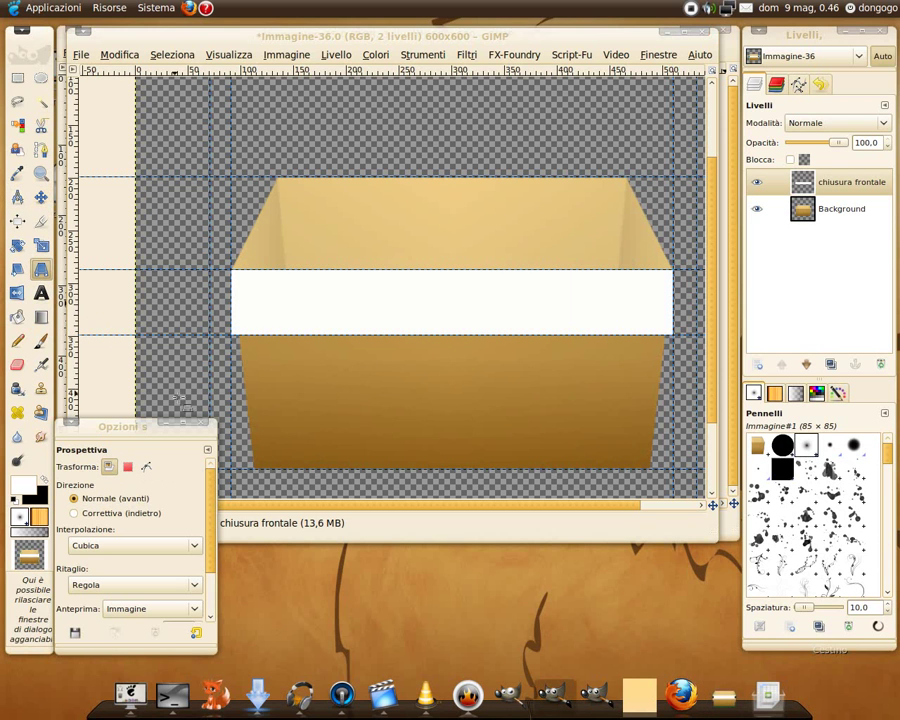
{"action": "left_click", "coordinate": [318, 301]}
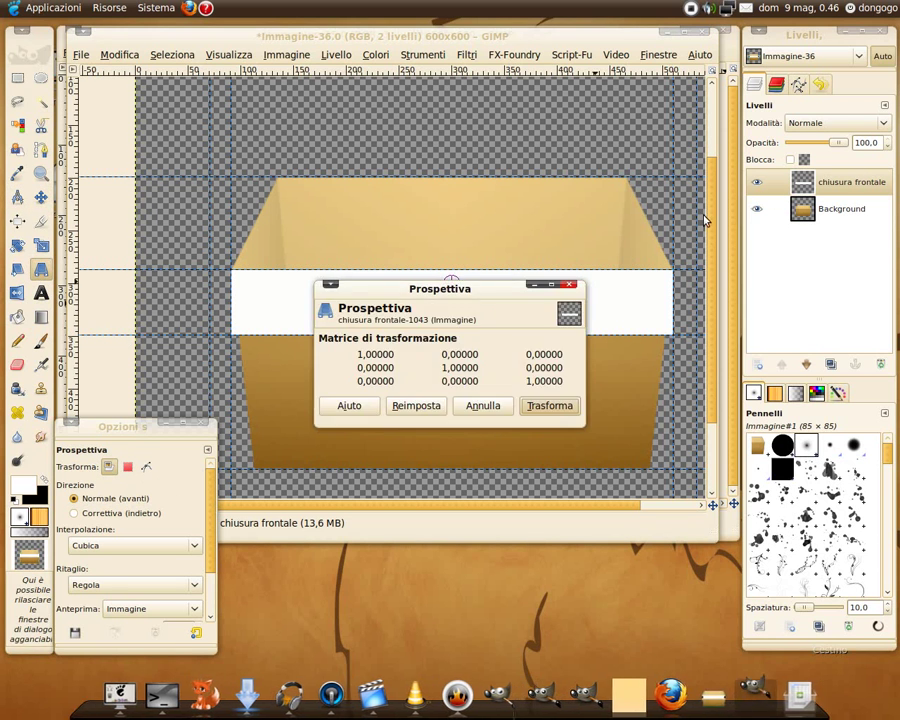
{"action": "left_click_drag", "start_coordinate": [447, 294], "coordinate": [426, 98]}
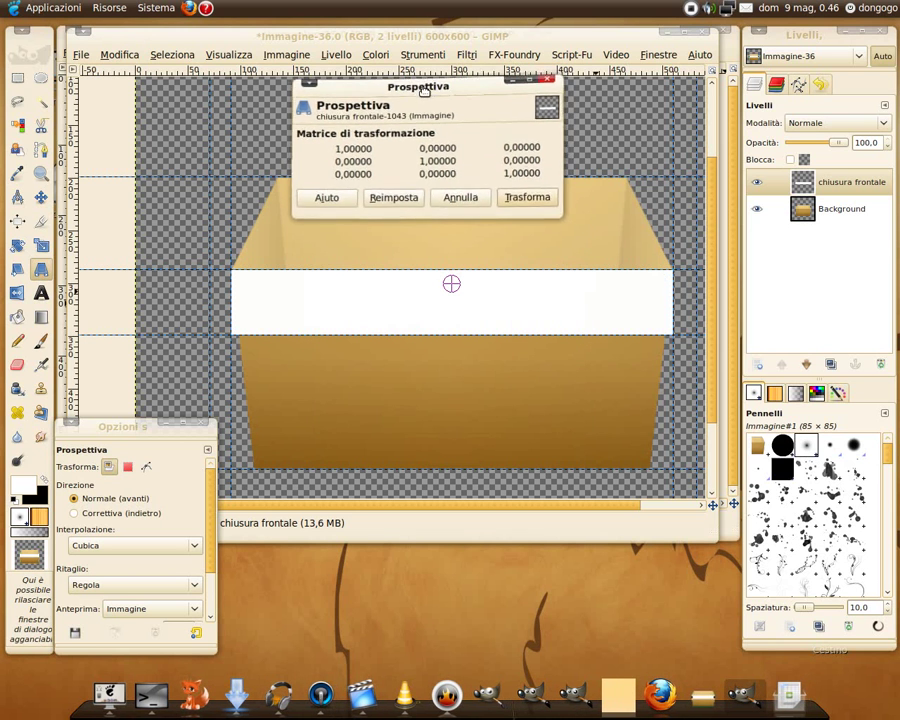
{"action": "left_click", "coordinate": [757, 183]}
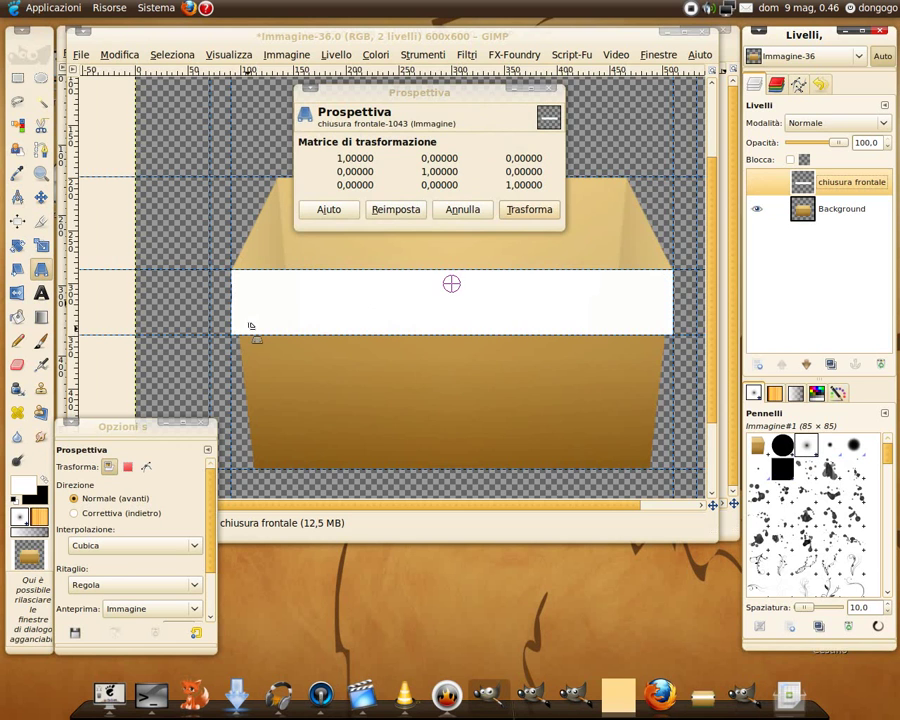
{"action": "scroll", "coordinate": [251, 326], "scroll_direction": "up", "scroll_amount": 1}
{"action": "scroll", "coordinate": [250, 322], "scroll_direction": "up", "scroll_amount": 1}
{"action": "scroll", "coordinate": [250, 324], "scroll_direction": "up", "scroll_amount": 1}
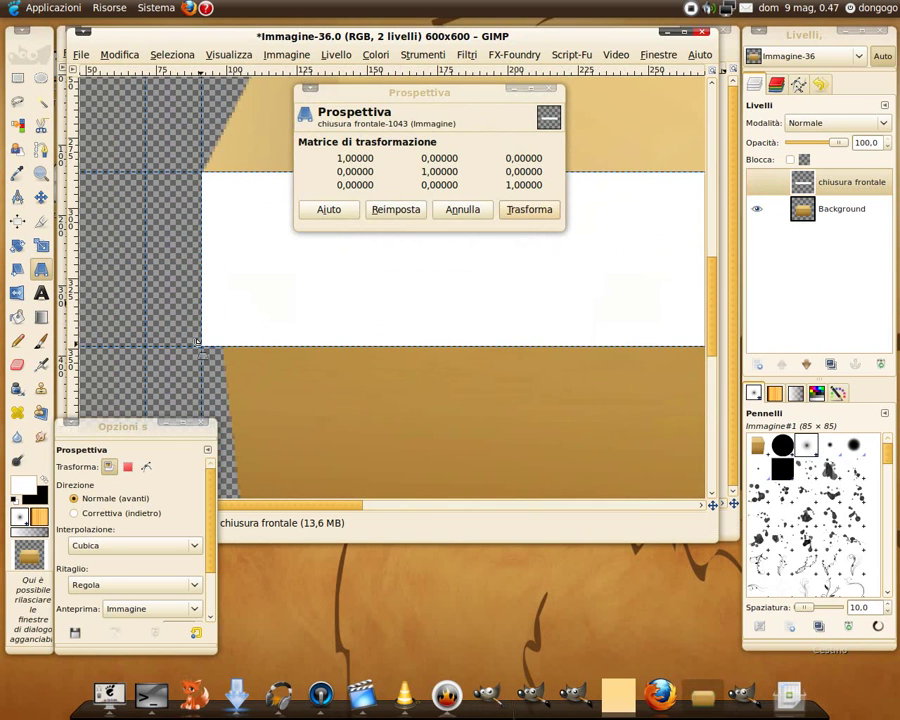
{"action": "left_click_drag", "start_coordinate": [197, 343], "coordinate": [141, 355]}
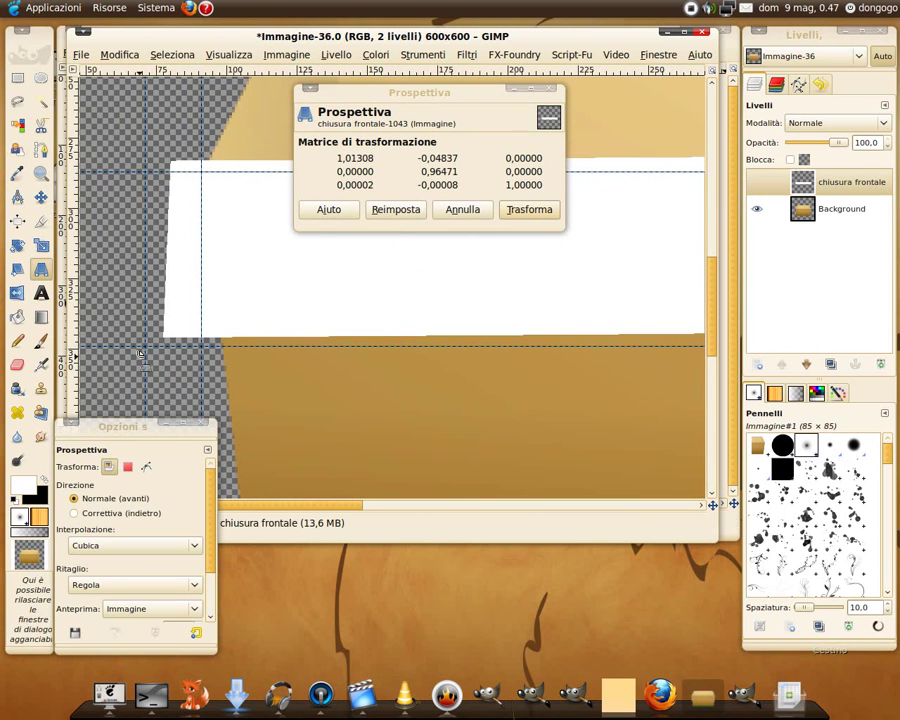
{"action": "left_click_drag", "start_coordinate": [141, 355], "coordinate": [135, 356]}
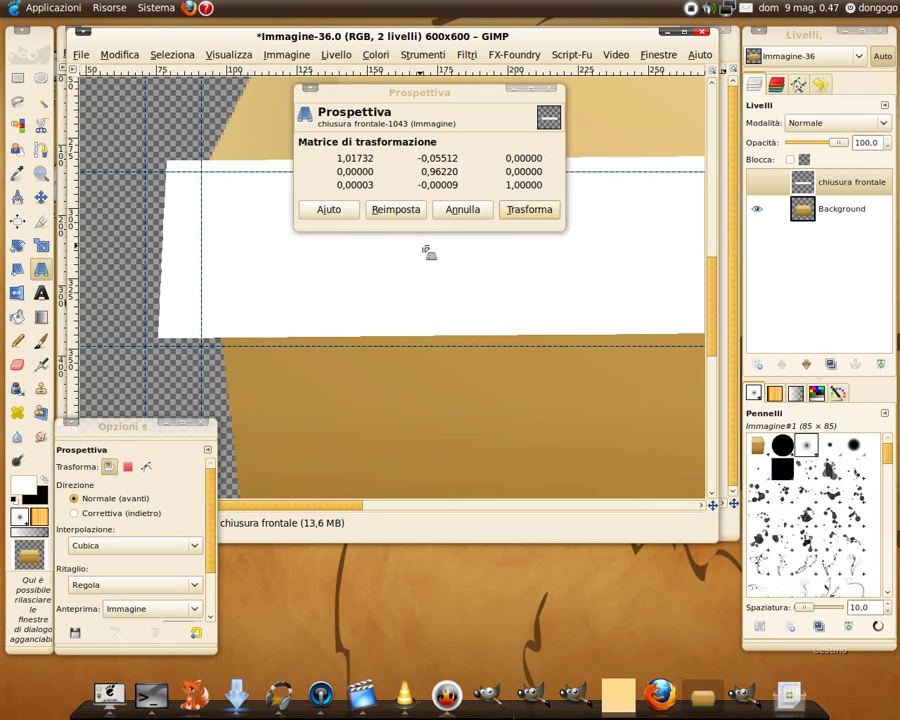
{"action": "left_click", "coordinate": [464, 212]}
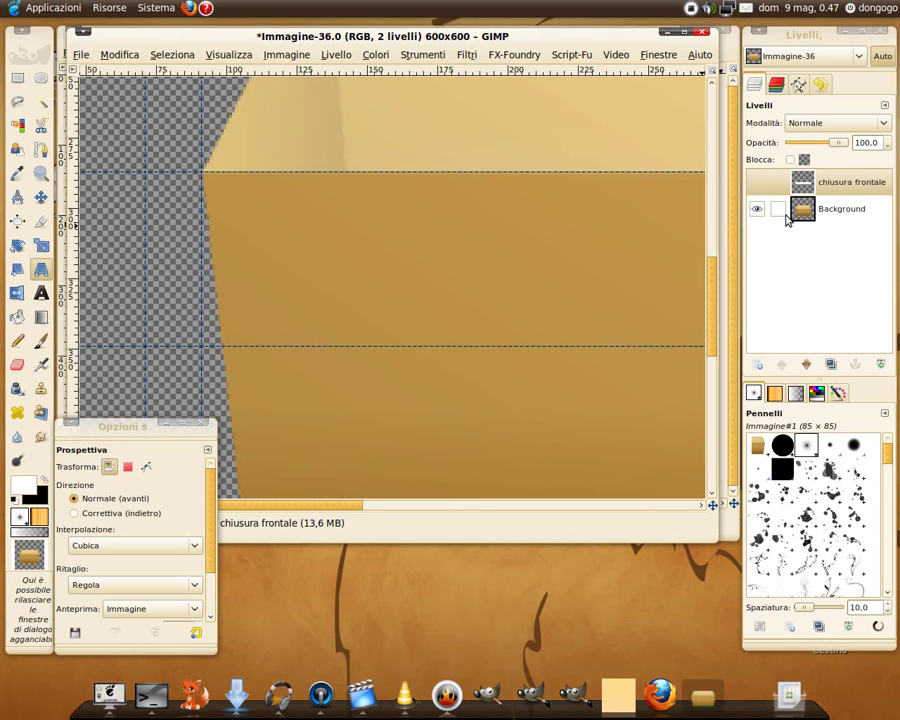
{"action": "left_click", "coordinate": [757, 182]}
{"action": "scroll", "coordinate": [537, 241], "scroll_direction": "down", "scroll_amount": 2}
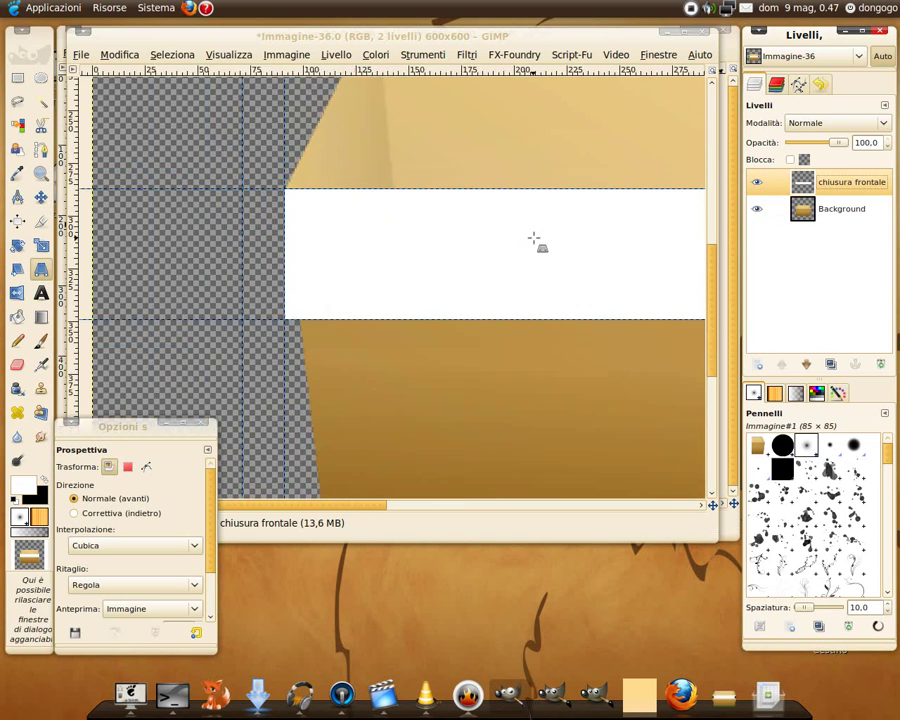
- Autocrop the 'chiusura frontale' layer to its white band (Autoritaglio livello)
{"action": "left_click", "coordinate": [336, 56]}
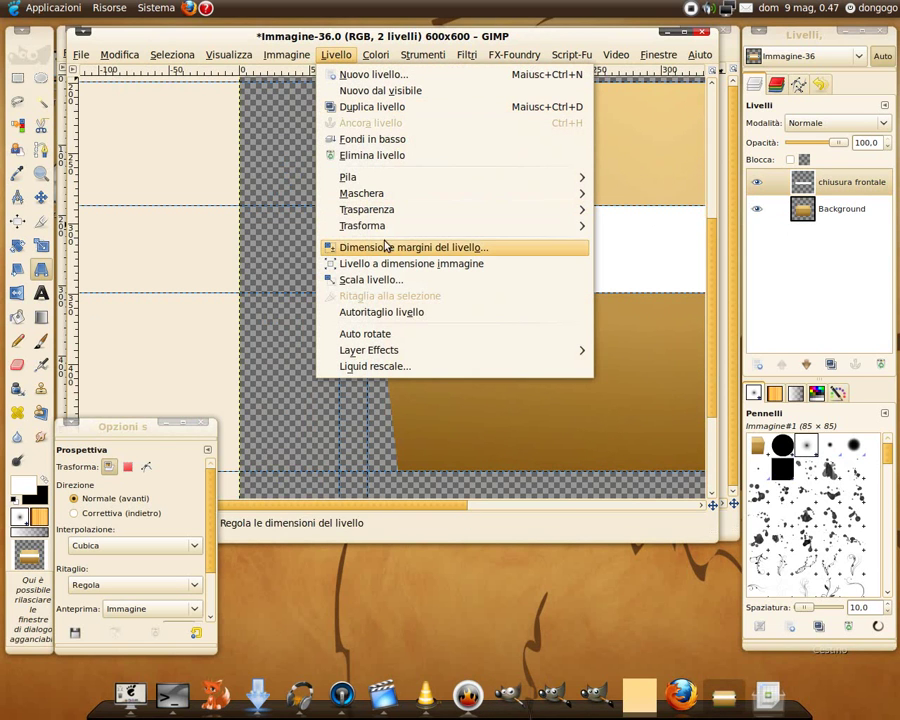
{"action": "left_click", "coordinate": [389, 313]}
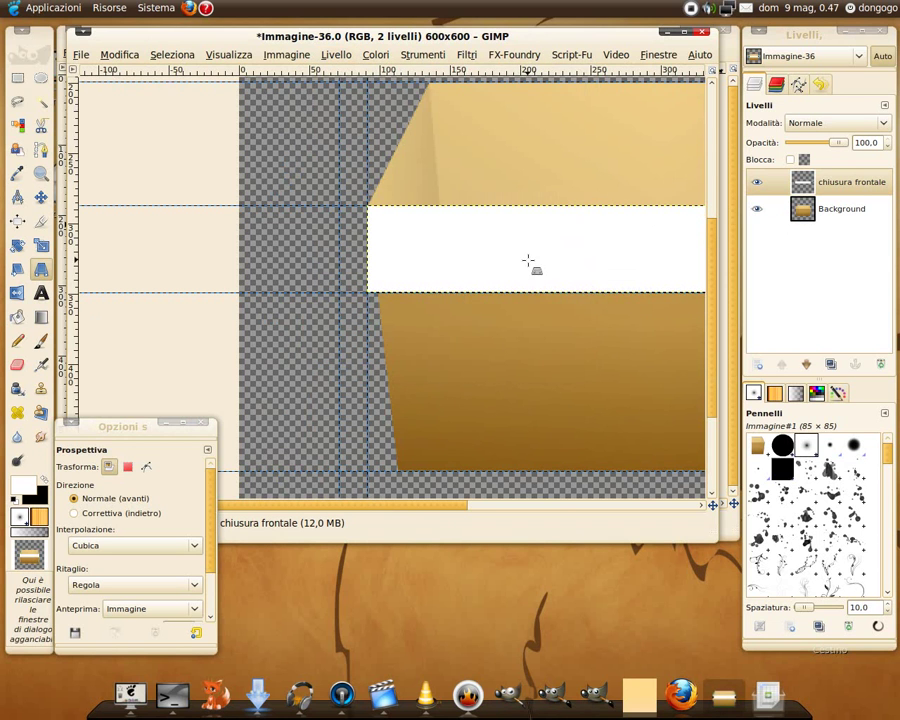
{"action": "key", "text": "shift+ctrl+j"}
- Perspective-transform the band so its lower corners flare out to the outer guides
{"action": "scroll", "coordinate": [300, 297], "scroll_direction": "up", "scroll_amount": 1}
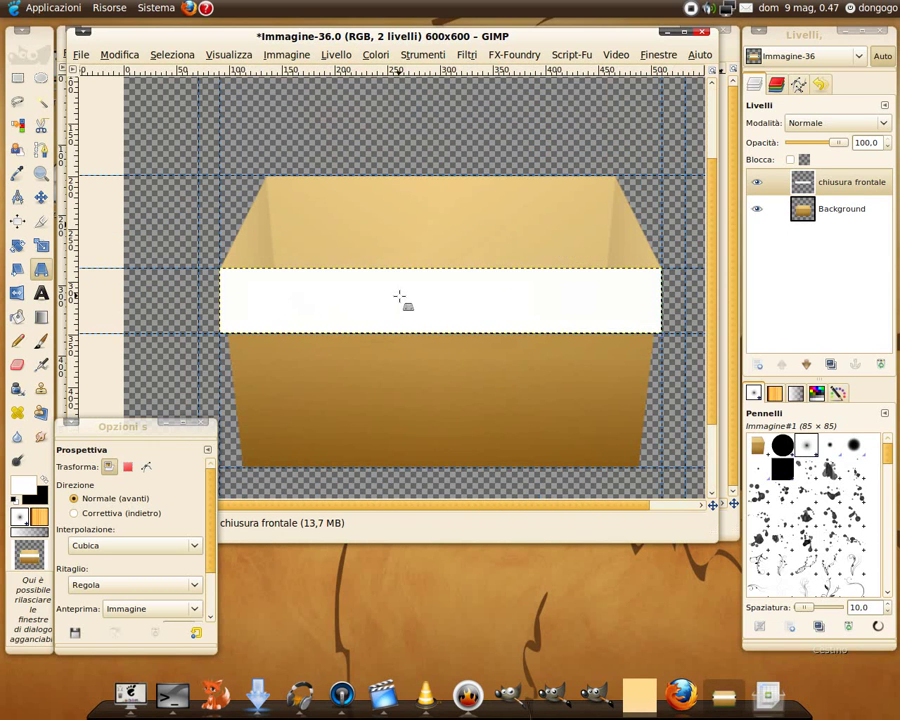
{"action": "left_click", "coordinate": [399, 297]}
{"action": "scroll", "coordinate": [232, 342], "scroll_direction": "up", "scroll_amount": 2}
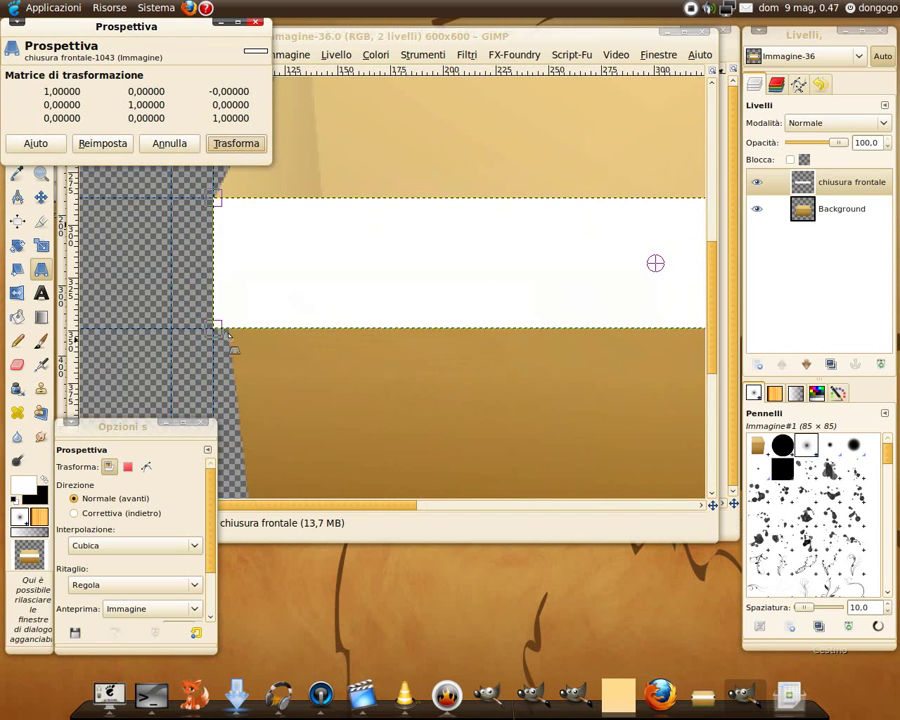
{"action": "left_click_drag", "start_coordinate": [214, 328], "coordinate": [174, 326]}
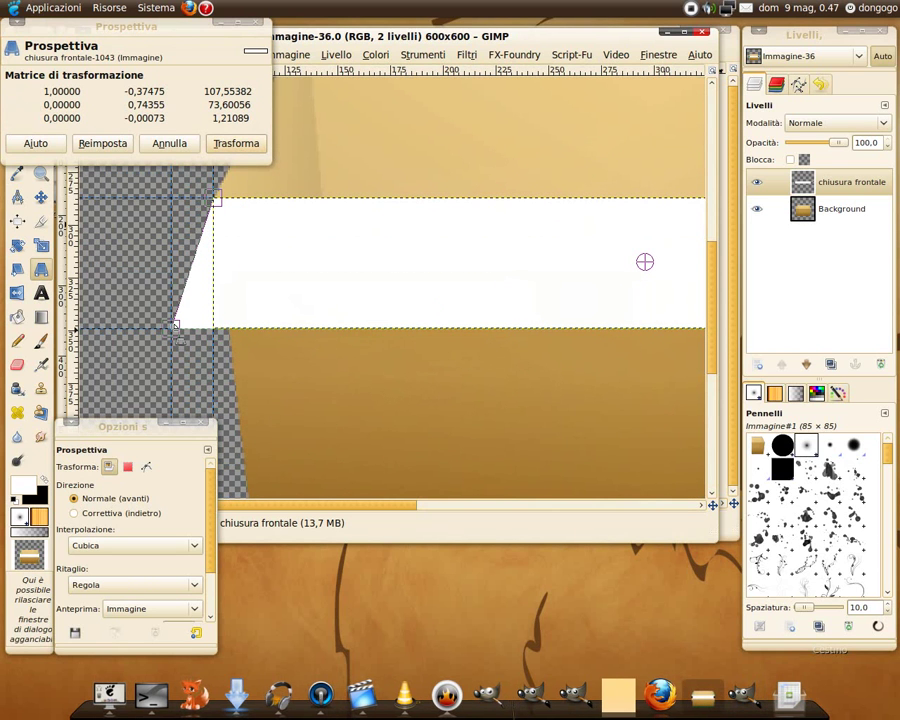
{"action": "left_click_drag", "start_coordinate": [309, 512], "coordinate": [603, 538]}
{"action": "left_click_drag", "start_coordinate": [513, 328], "coordinate": [557, 328]}
{"action": "key", "text": "shift+ctrl+j"}
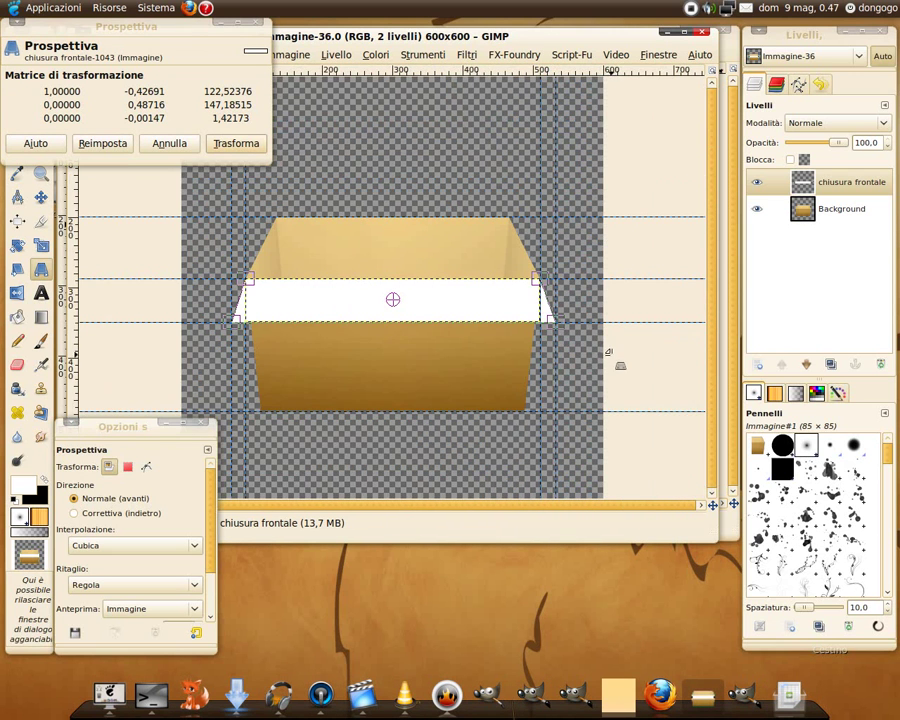
{"action": "left_click", "coordinate": [235, 144]}
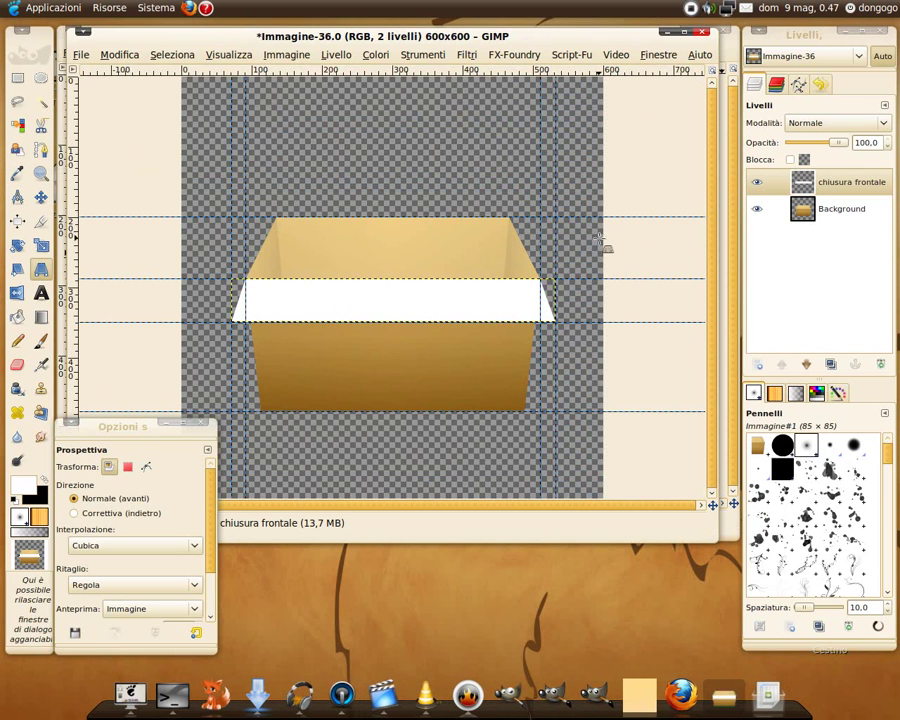
{"action": "left_click", "coordinate": [804, 210]}
{"action": "scroll", "coordinate": [382, 290], "scroll_direction": "up", "scroll_amount": 1}
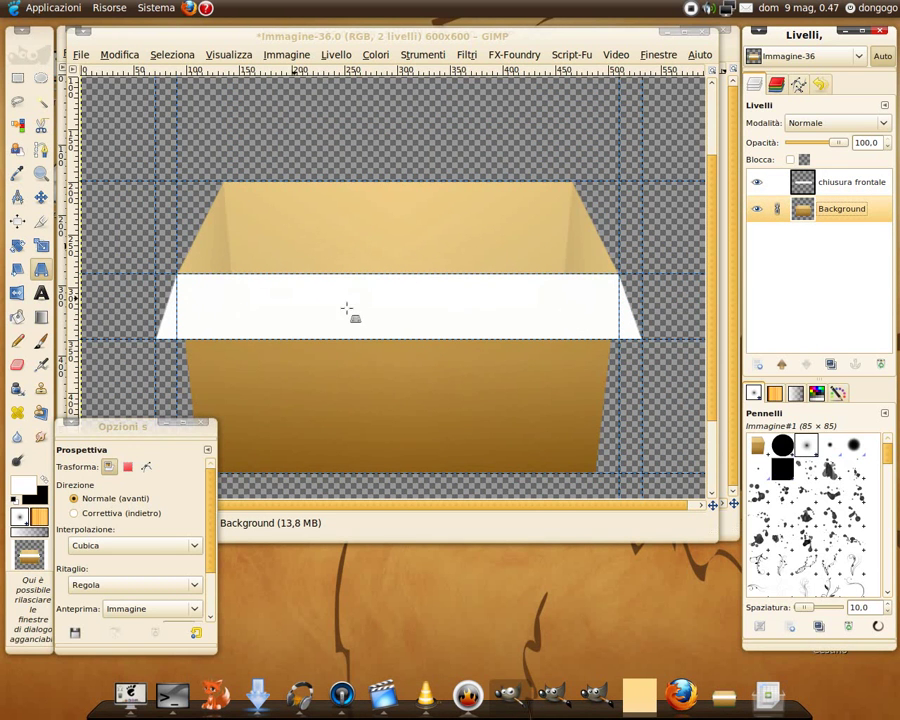
{"action": "scroll", "coordinate": [476, 333], "scroll_direction": "down", "scroll_amount": 3}
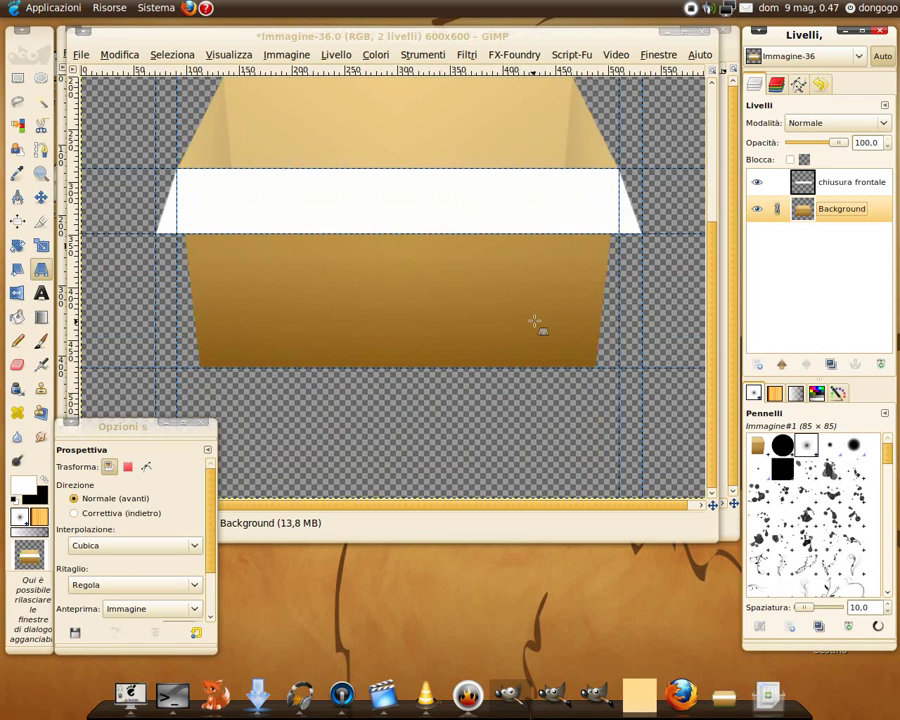
{"action": "key", "text": "shift+ctrl+j"}
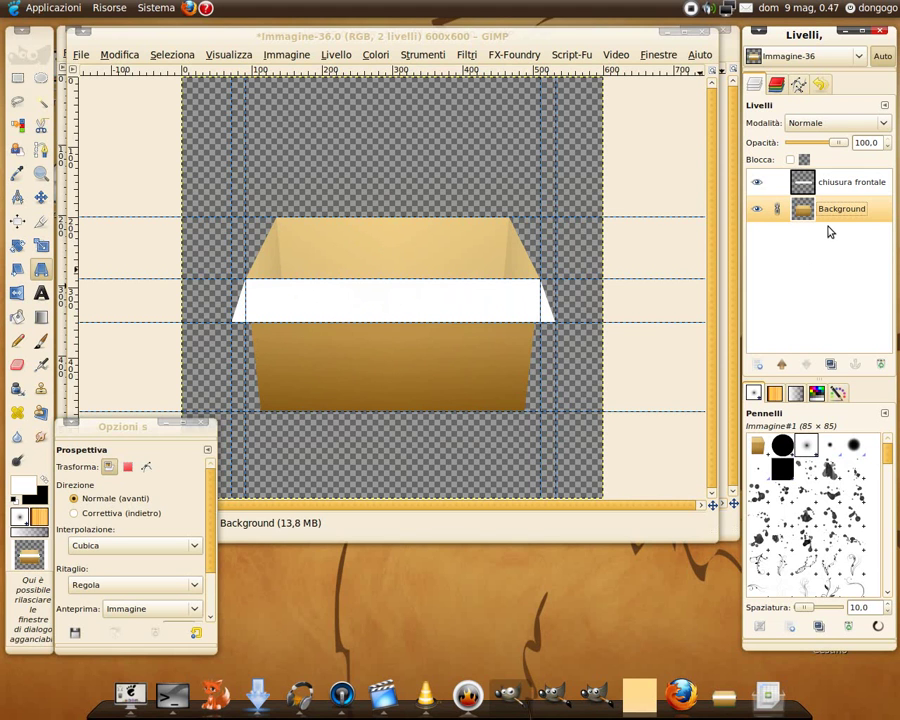
- Activate 'chiusura frontale' and set the foreground colour to light orange ffdc8e
{"action": "left_click", "coordinate": [807, 189]}
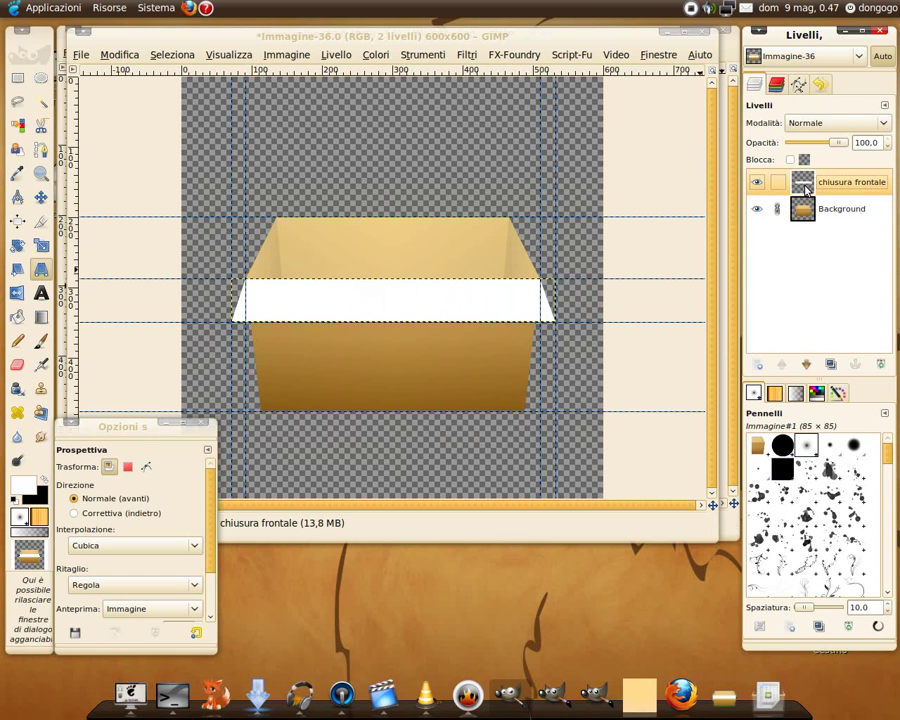
{"action": "left_click", "coordinate": [20, 488]}
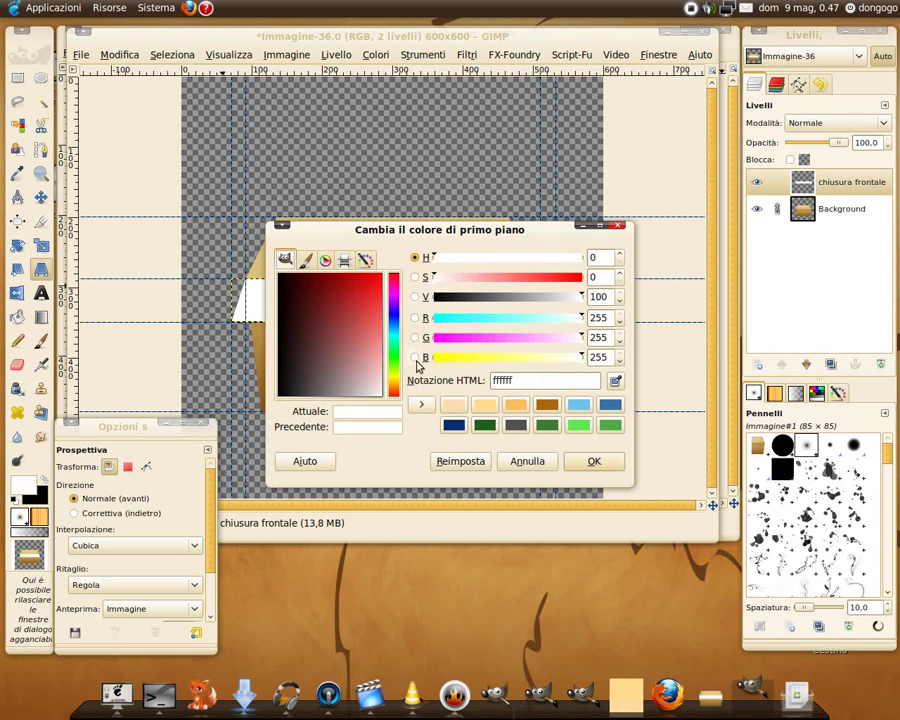
{"action": "left_click", "coordinate": [483, 408]}
{"action": "left_click", "coordinate": [591, 464]}
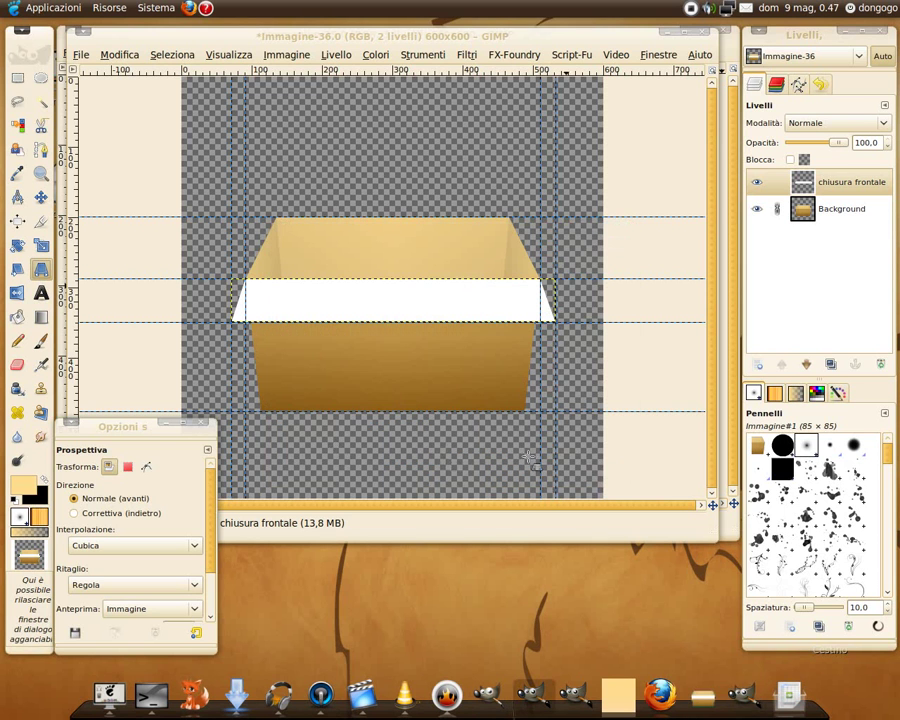
- Set the background colour to ffdc8e and the foreground to paler peach ffdcaf
{"action": "left_click", "coordinate": [42, 498]}
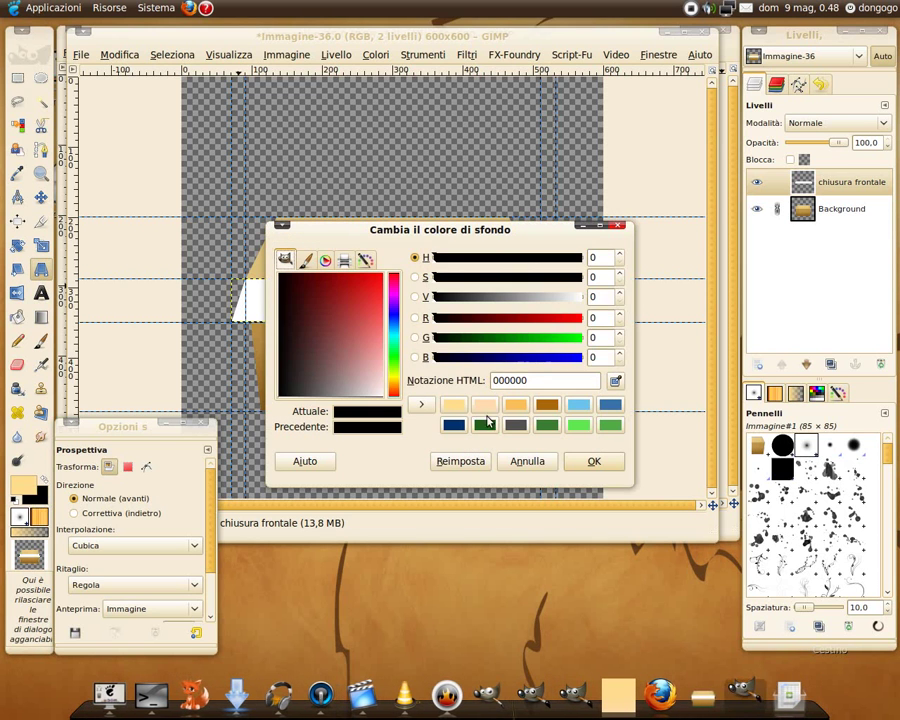
{"action": "left_click", "coordinate": [455, 406]}
{"action": "left_click", "coordinate": [591, 466]}
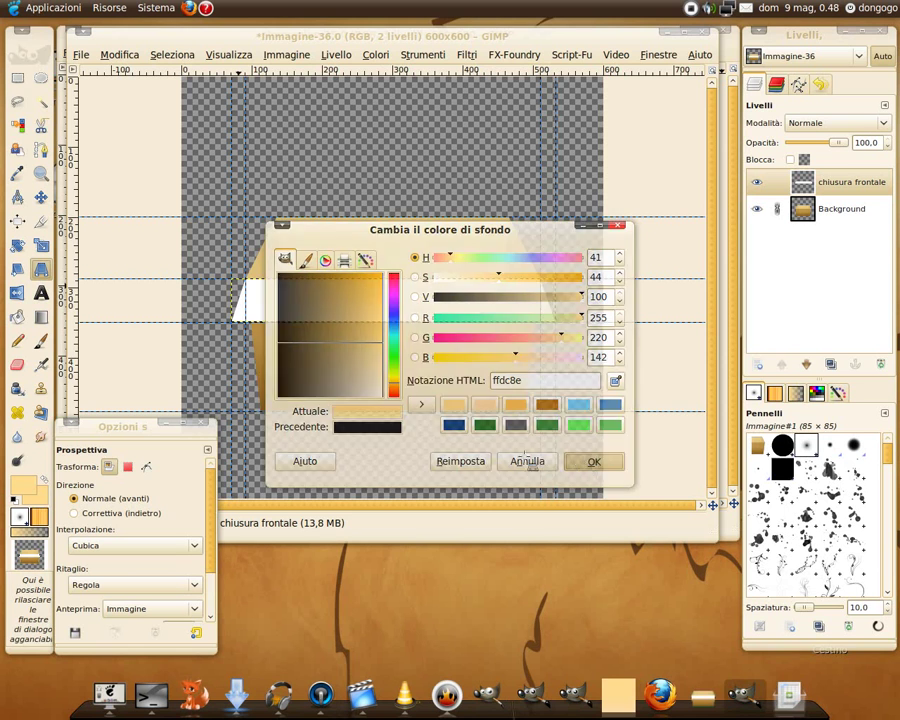
{"action": "left_click", "coordinate": [22, 485]}
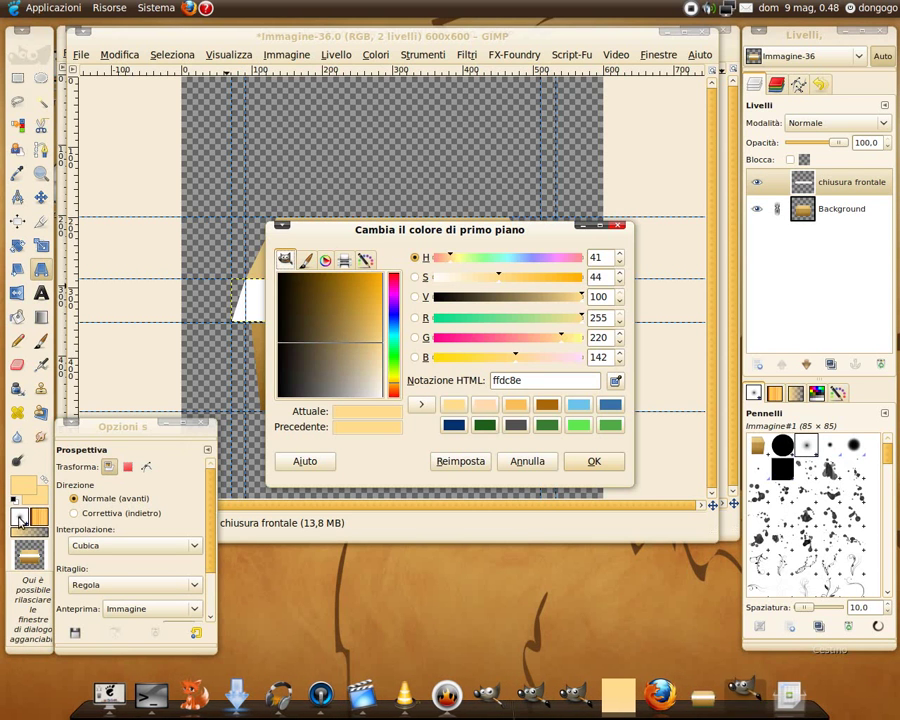
{"action": "left_click", "coordinate": [486, 406]}
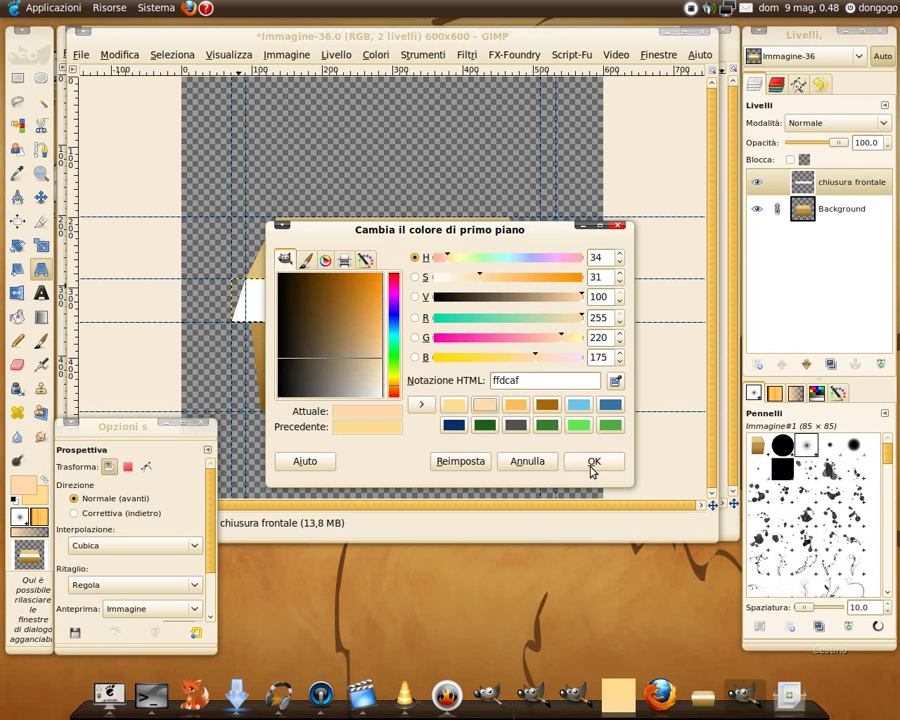
{"action": "left_click", "coordinate": [588, 462]}
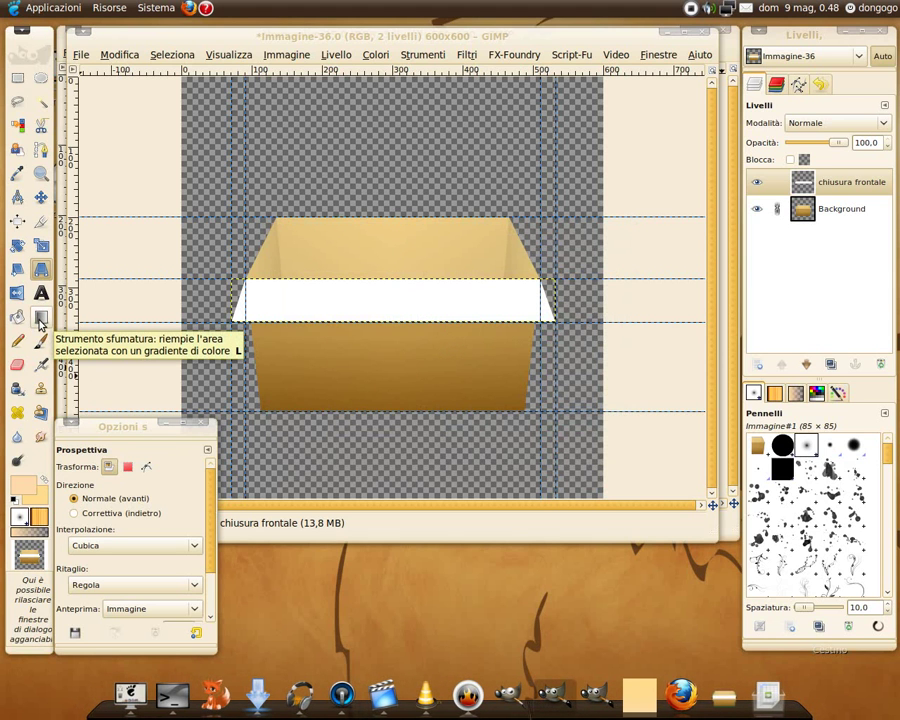
- Switch to the Blend tool and lock the alpha channel of 'chiusura frontale'
{"action": "left_click", "coordinate": [40, 320]}
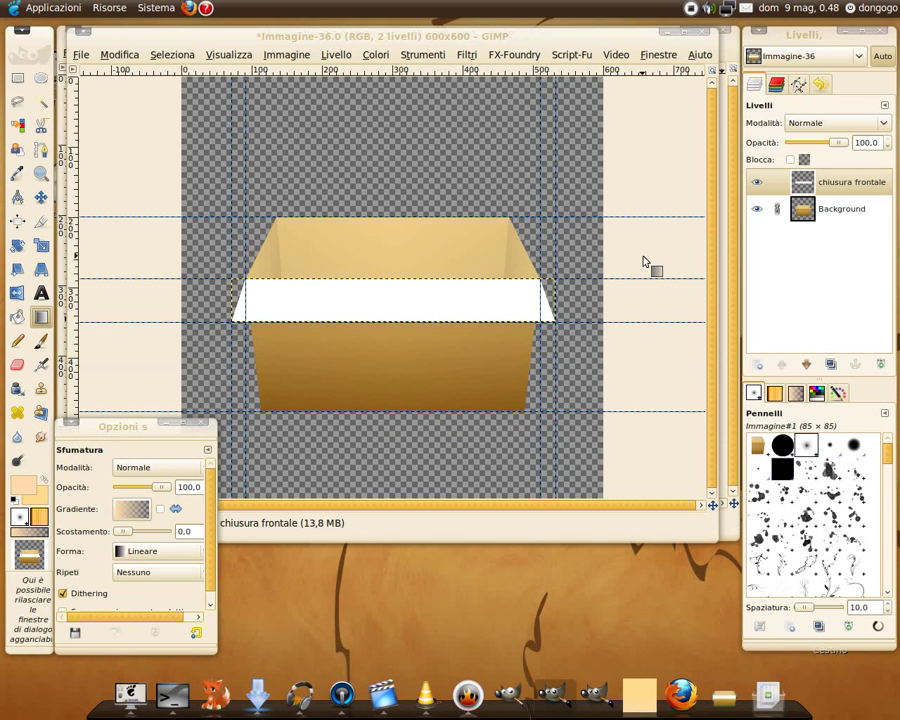
{"action": "left_click", "coordinate": [791, 160]}
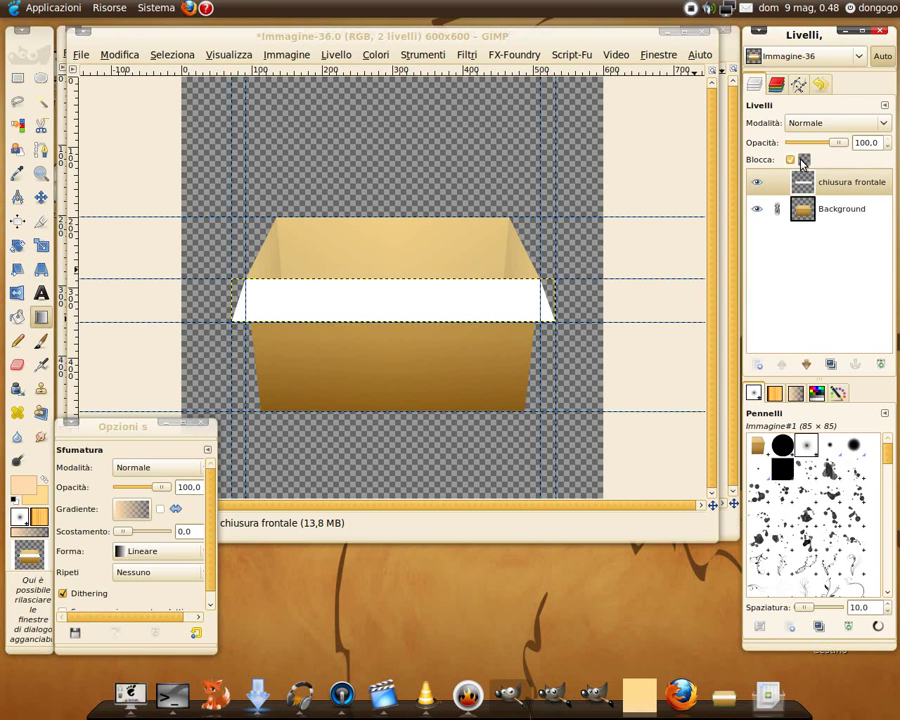
{"action": "scroll", "coordinate": [386, 307], "scroll_direction": "up", "scroll_amount": 1}
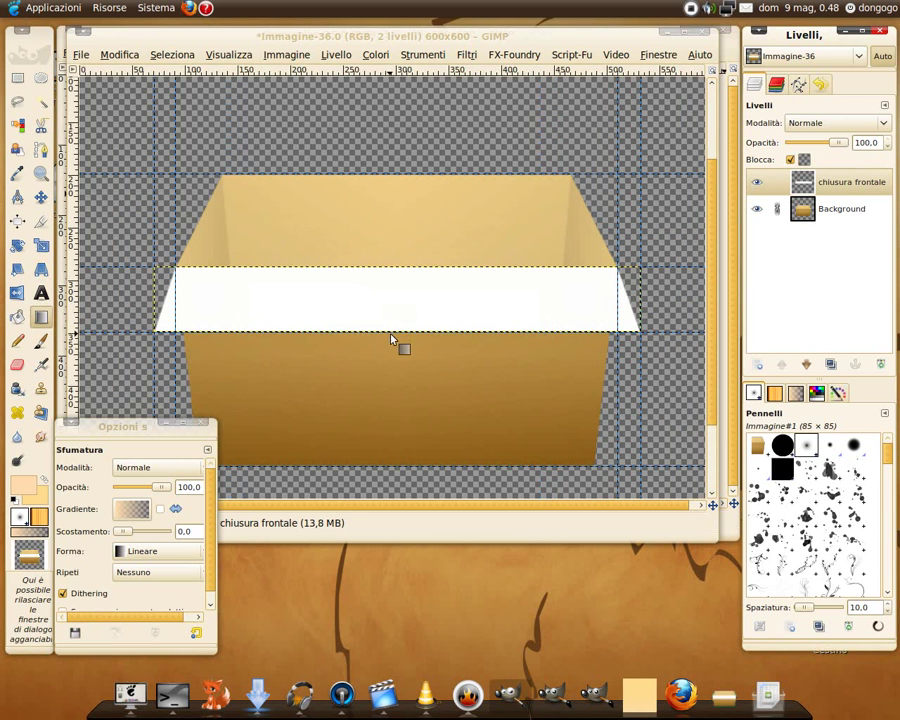
- Try trial gradients across the flap, undoing them back to plain white
{"action": "left_click_drag", "start_coordinate": [392, 334], "coordinate": [391, 277]}
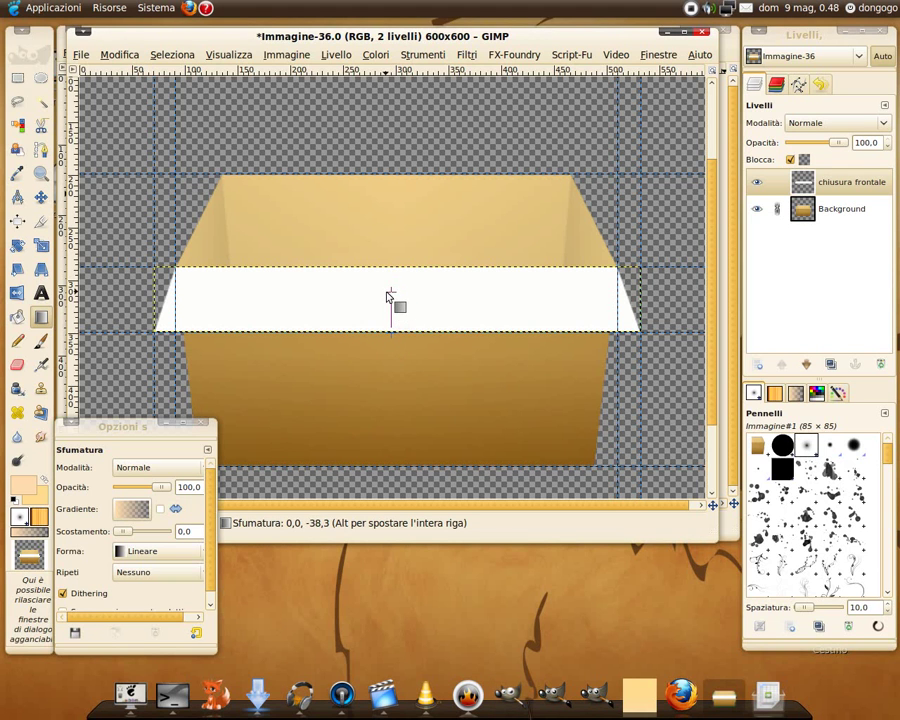
{"action": "left_click_drag", "start_coordinate": [391, 277], "coordinate": [388, 276]}
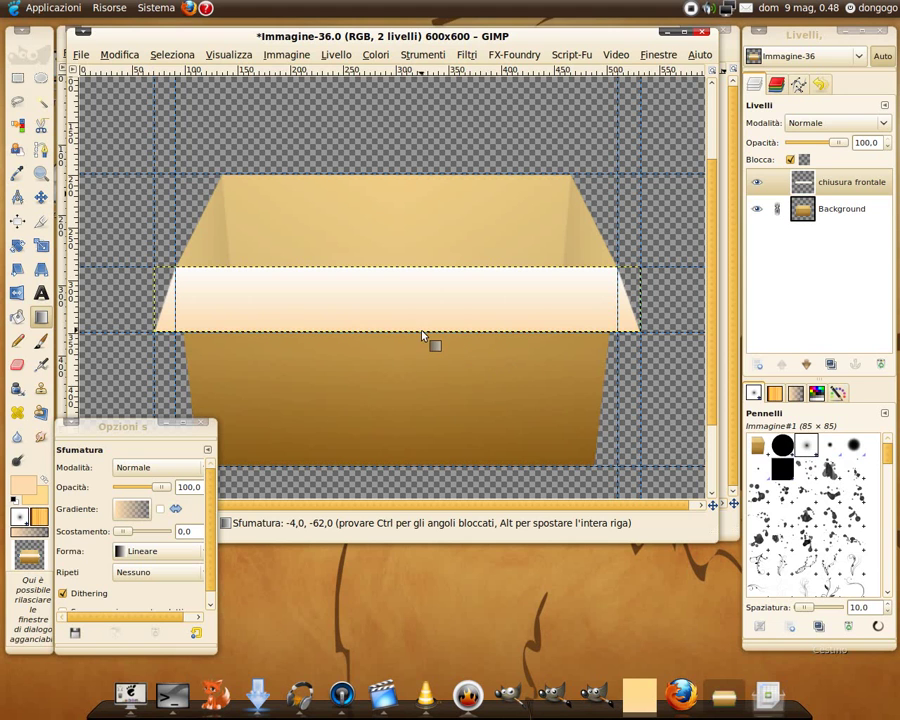
{"action": "mouse_move", "coordinate": [413, 339]}
{"action": "left_mouse_down"}
{"action": "mouse_move", "coordinate": [414, 268]}
{"action": "mouse_move", "coordinate": [413, 328]}
{"action": "left_mouse_up"}
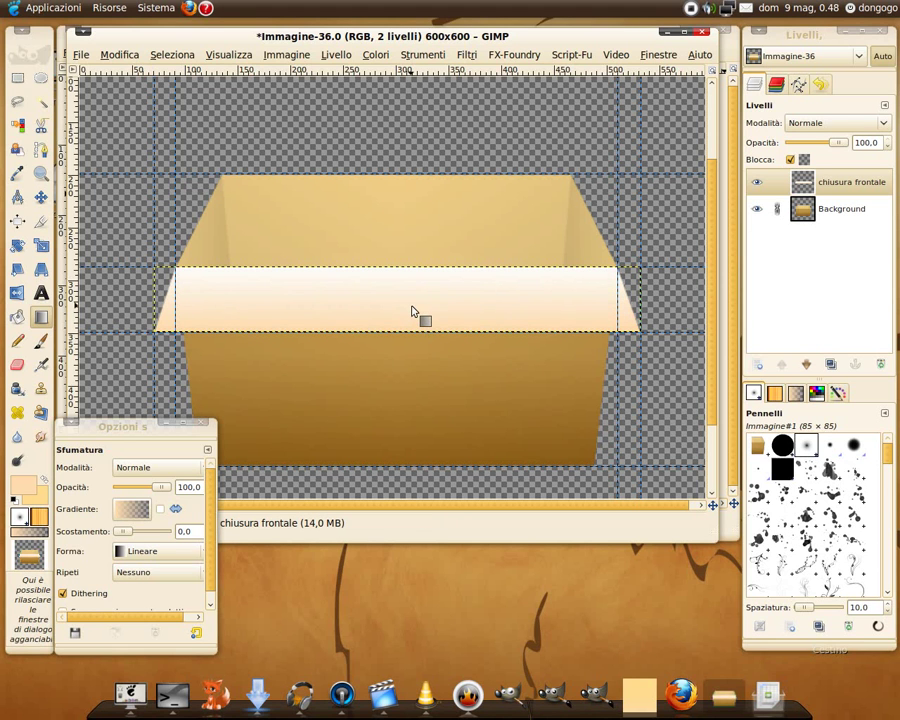
{"action": "key", "text": "ctrl+z"}
{"action": "left_click_drag", "start_coordinate": [406, 266], "coordinate": [408, 323]}
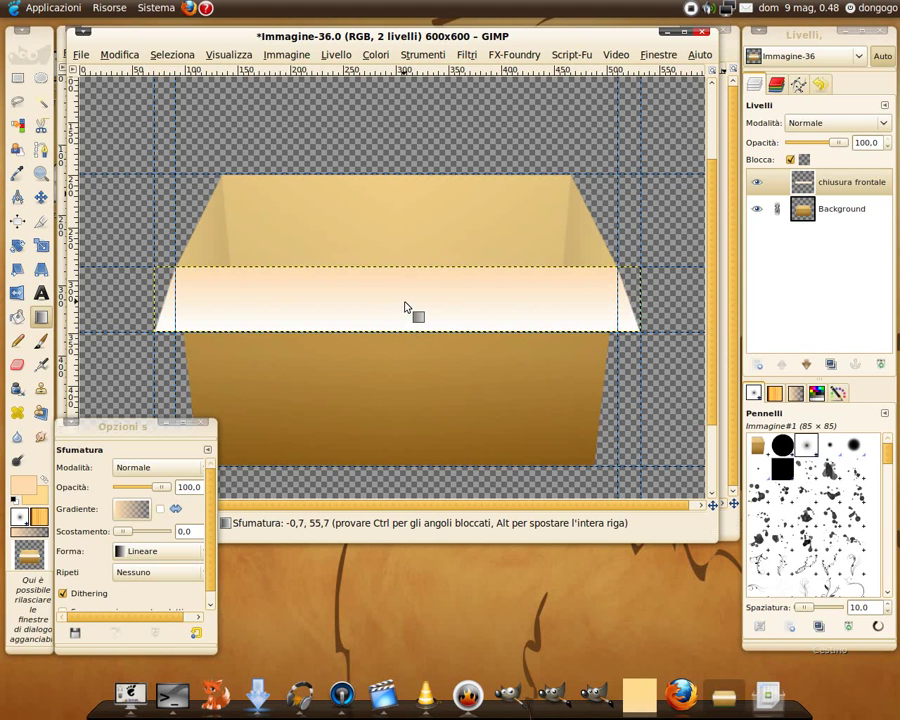
{"action": "key", "text": "ctrl+z"}
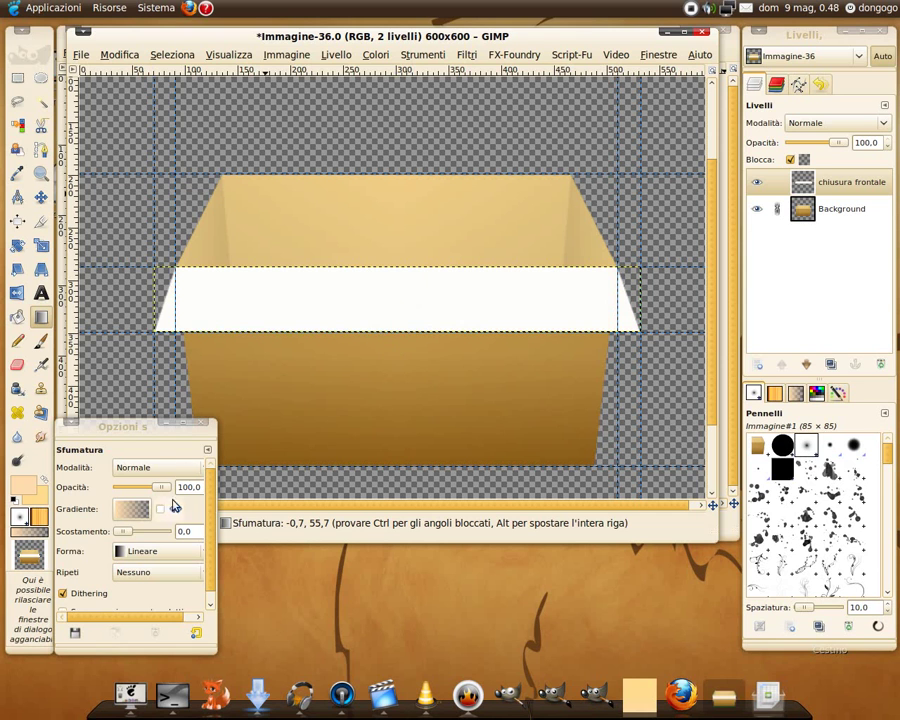
- Fill the flap with the 'Da pp a sf (RGB)' peach-to-light-orange gradient
{"action": "left_click", "coordinate": [133, 516]}
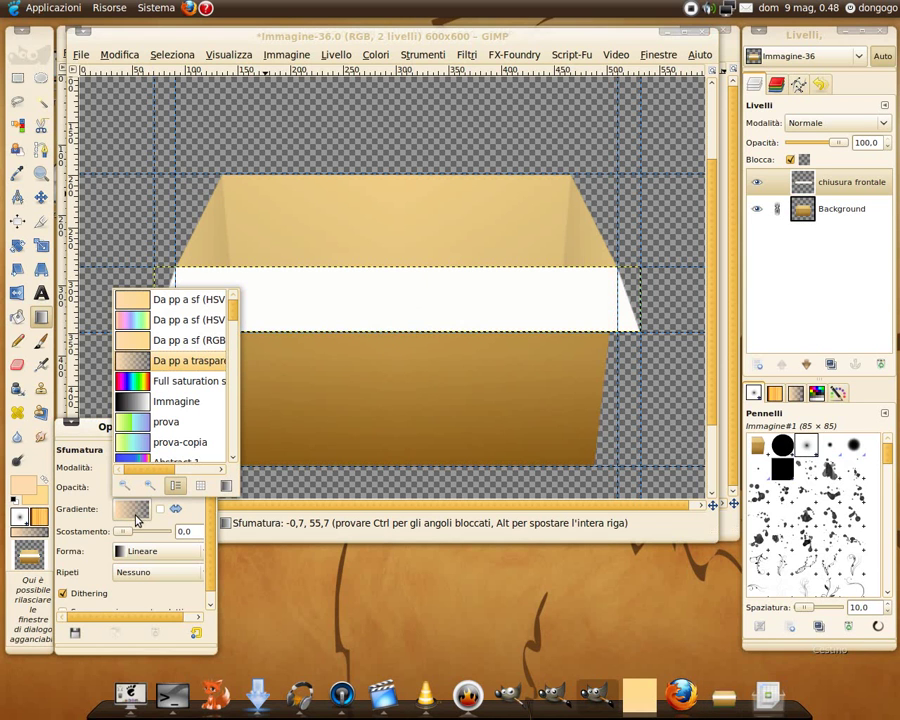
{"action": "double_click", "coordinate": [138, 343]}
{"action": "left_click", "coordinate": [133, 511]}
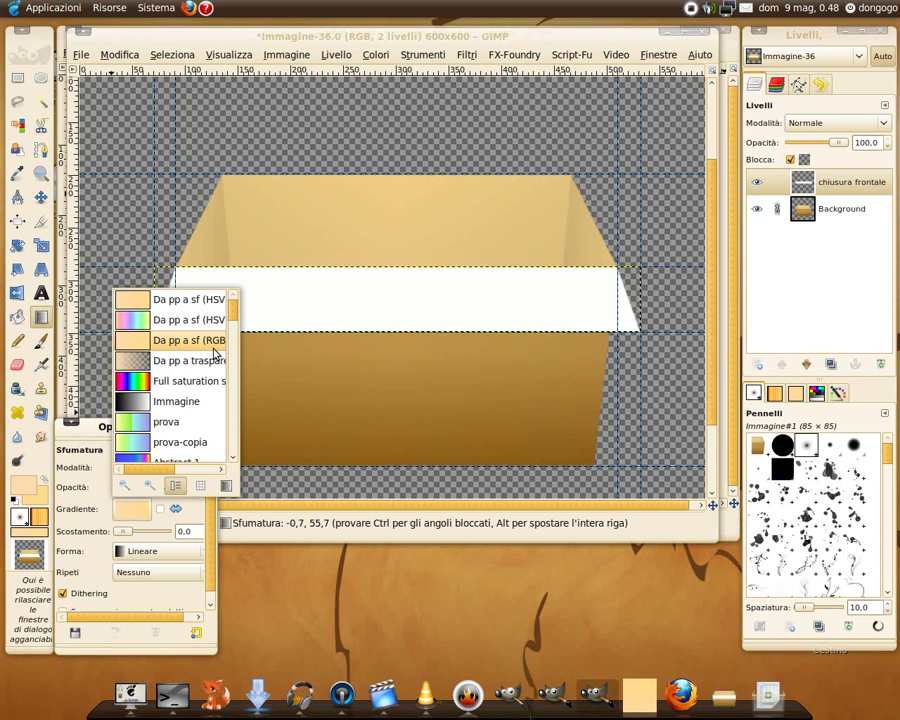
{"action": "left_click", "coordinate": [176, 502]}
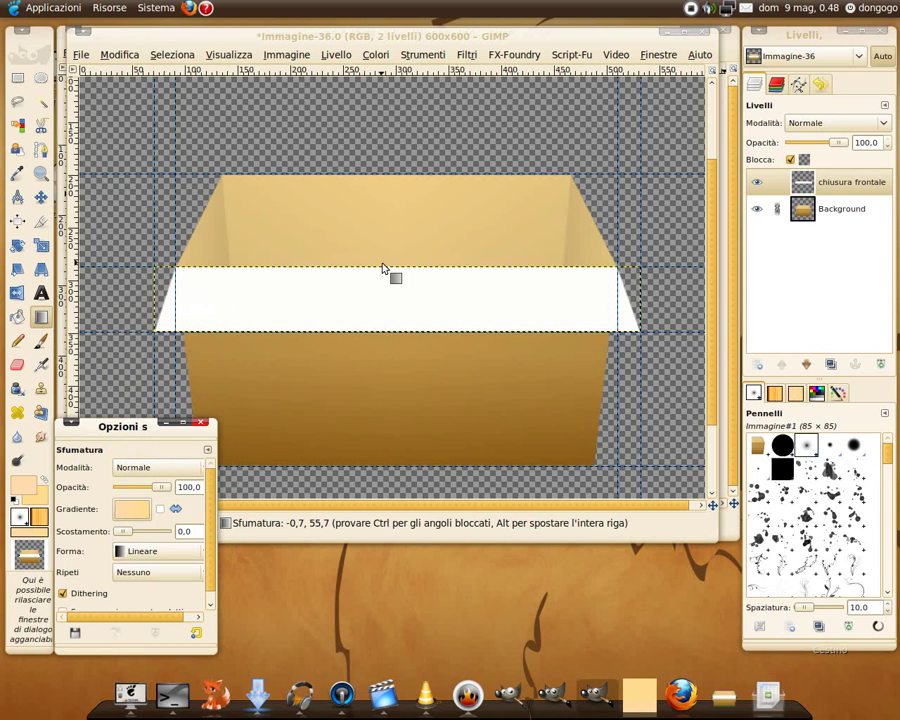
{"action": "left_click_drag", "start_coordinate": [391, 276], "coordinate": [395, 331]}
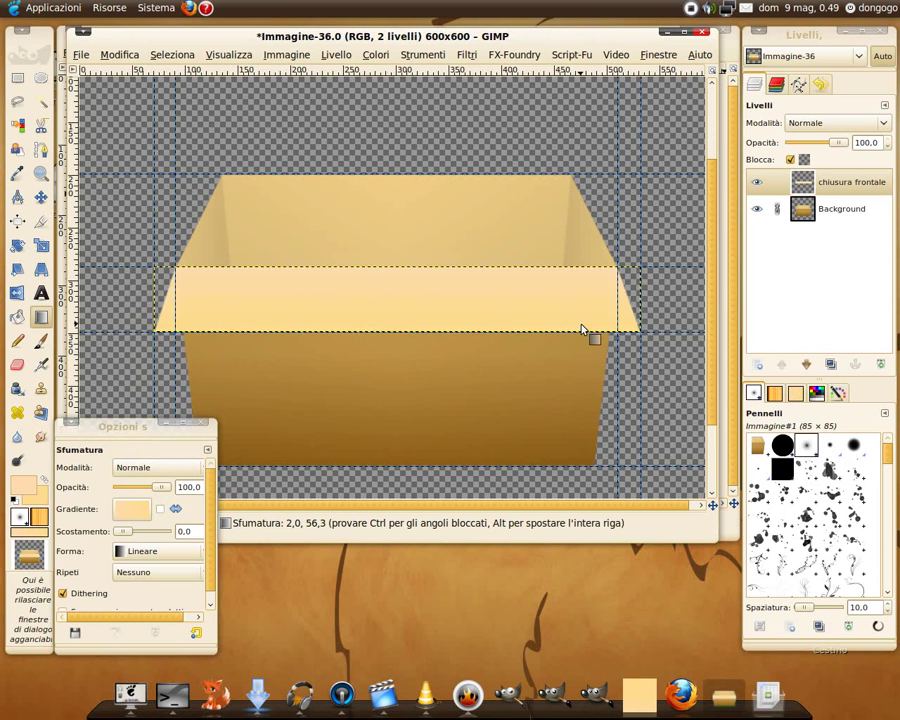
{"action": "key", "text": "minus"}
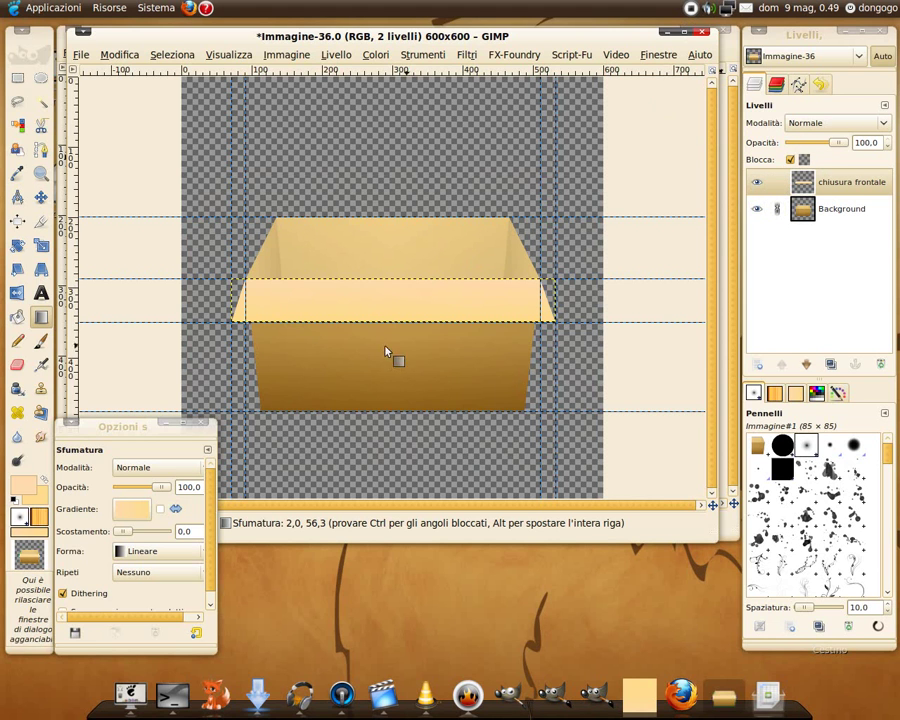
- Duplicate the front flap layer and nudge the copy down slightly with the Move tool
{"action": "scroll", "coordinate": [305, 325], "scroll_direction": "up", "scroll_amount": 2}
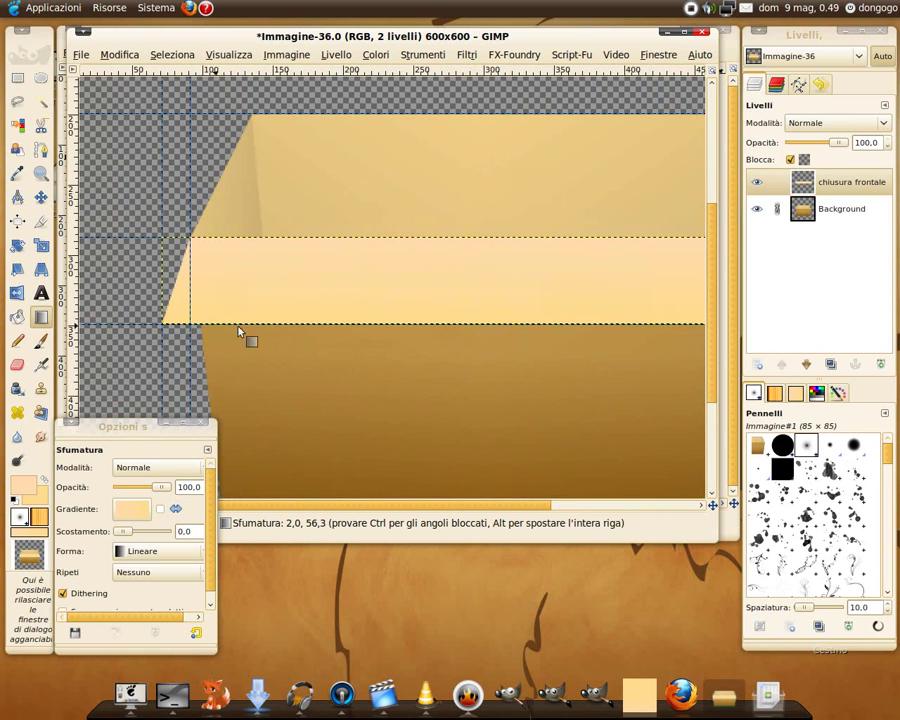
{"action": "left_click_drag", "start_coordinate": [482, 505], "coordinate": [569, 513]}
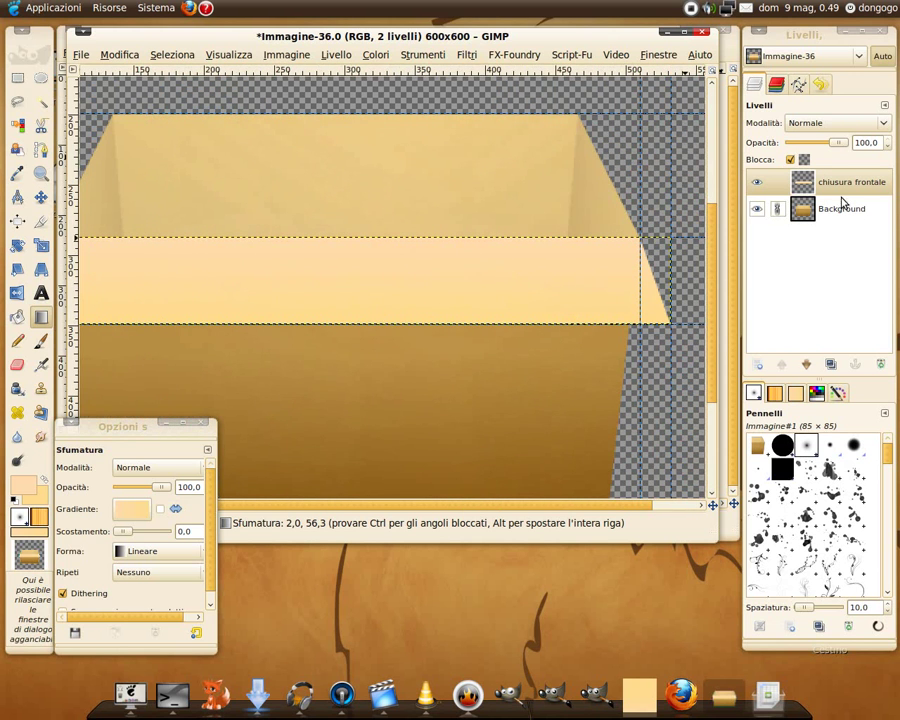
{"action": "left_click", "coordinate": [830, 364]}
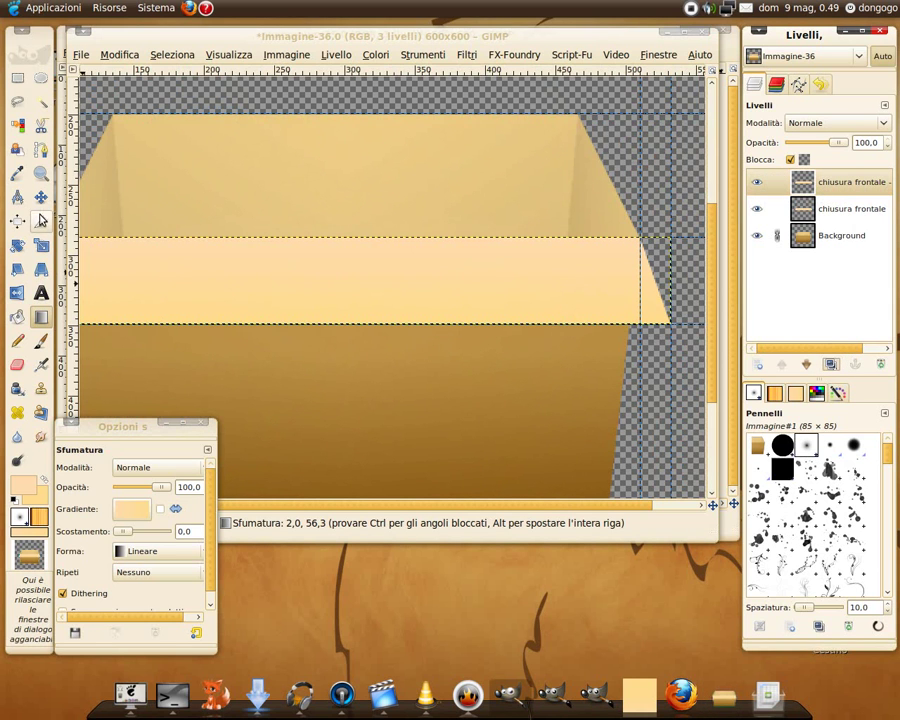
{"action": "left_click", "coordinate": [41, 199]}
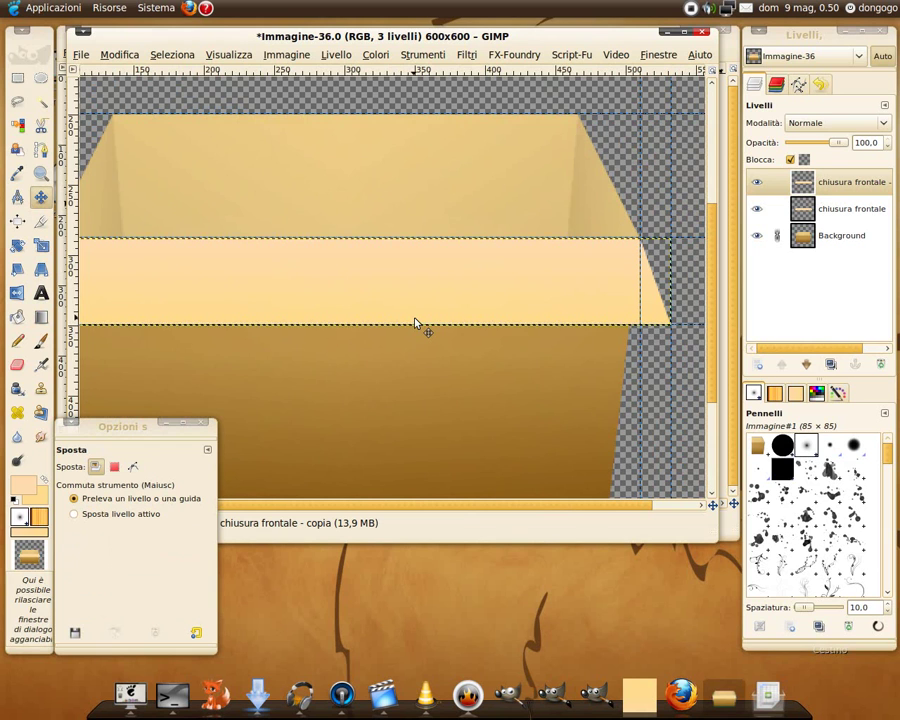
{"action": "key", "text": "Down"}
{"action": "key", "text": "Down"}
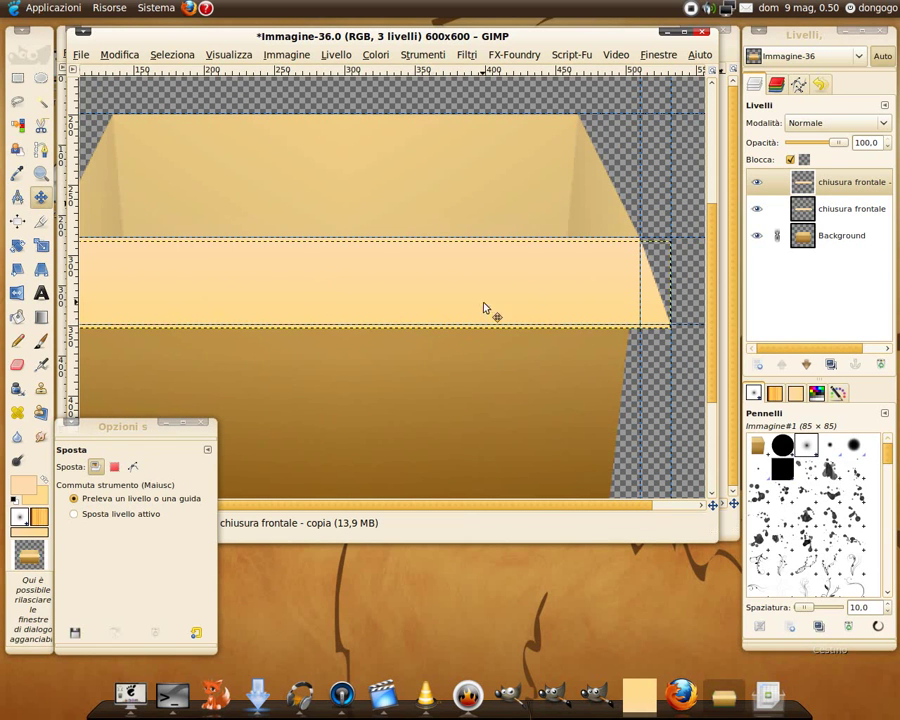
- Turn the original flap's alpha into a selection, then toggle the copy's visibility to check it
{"action": "left_click", "coordinate": [813, 188]}
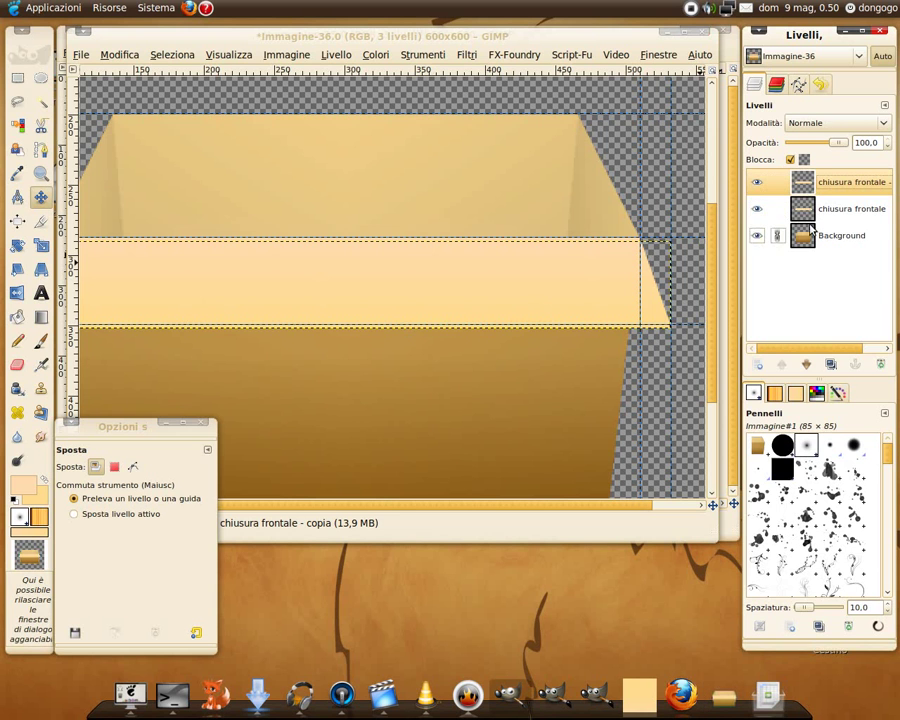
{"action": "left_click", "coordinate": [806, 213]}
{"action": "right_click", "coordinate": [806, 213]}
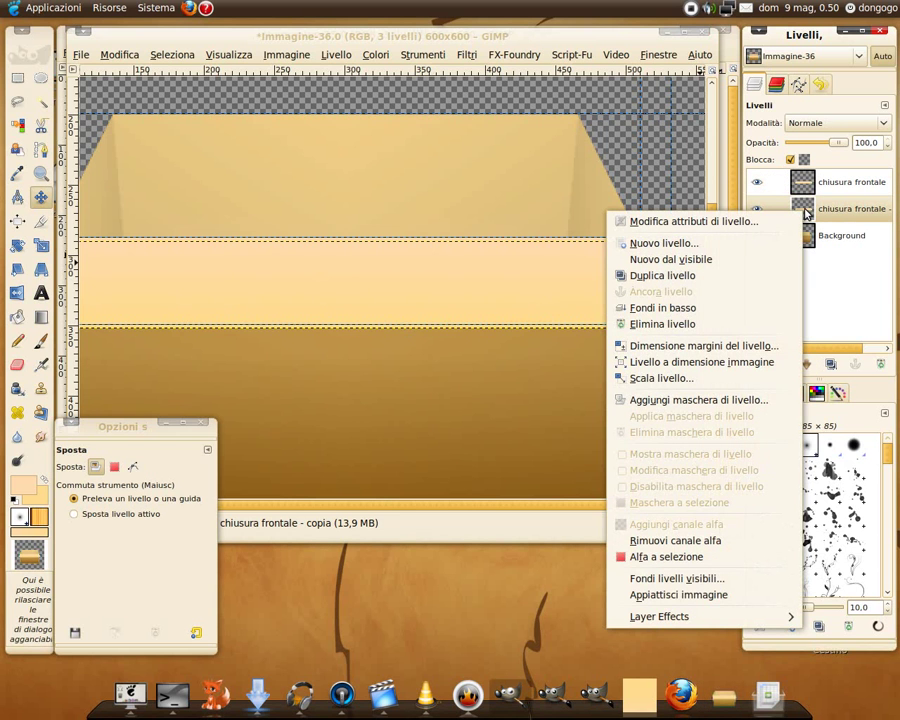
{"action": "right_click", "coordinate": [810, 187]}
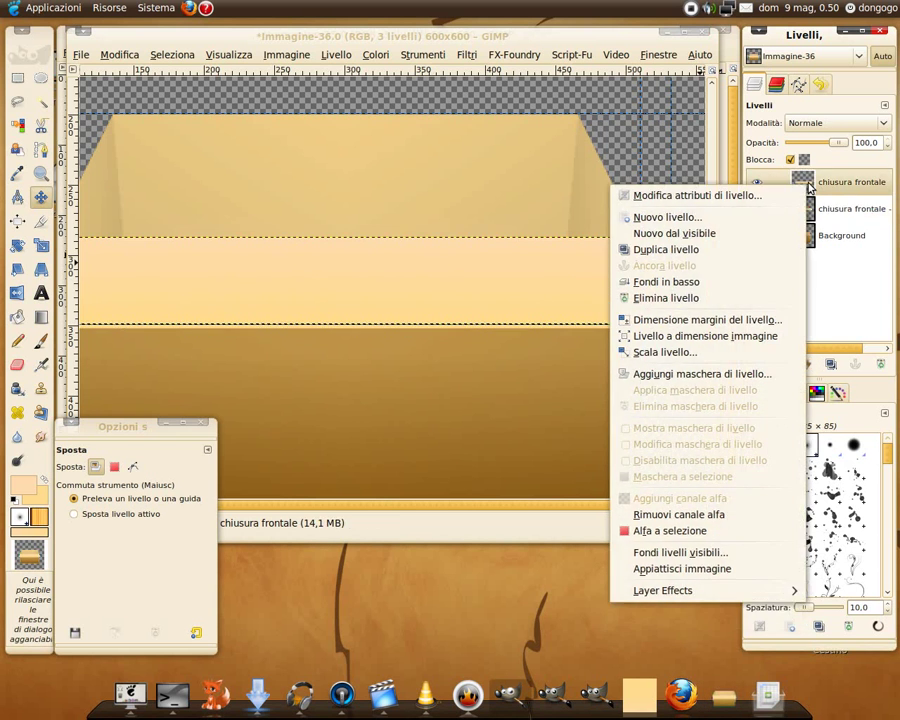
{"action": "left_click", "coordinate": [672, 531]}
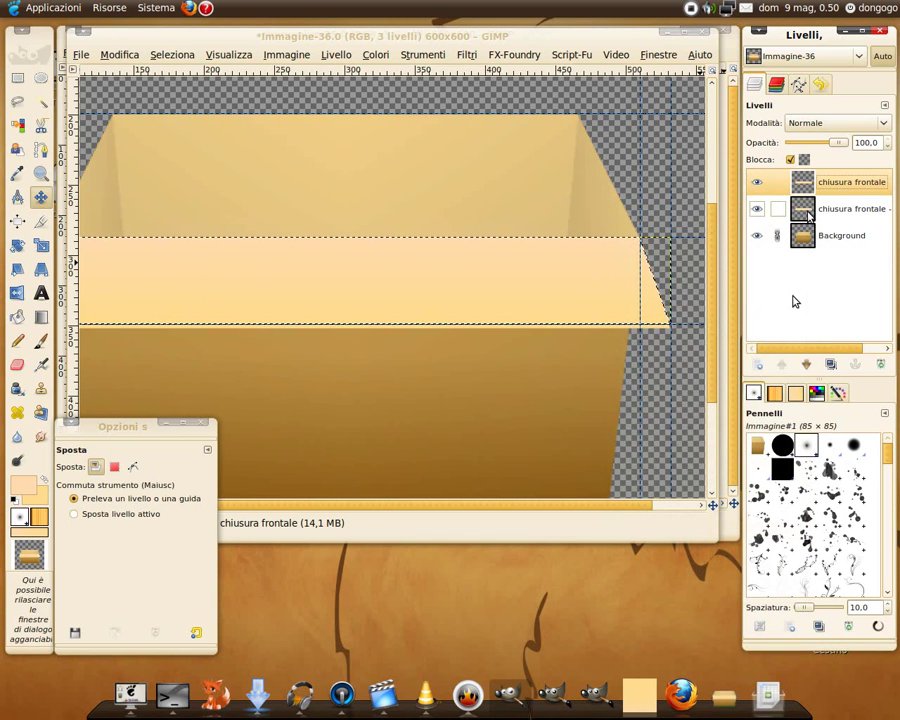
{"action": "left_click", "coordinate": [812, 212]}
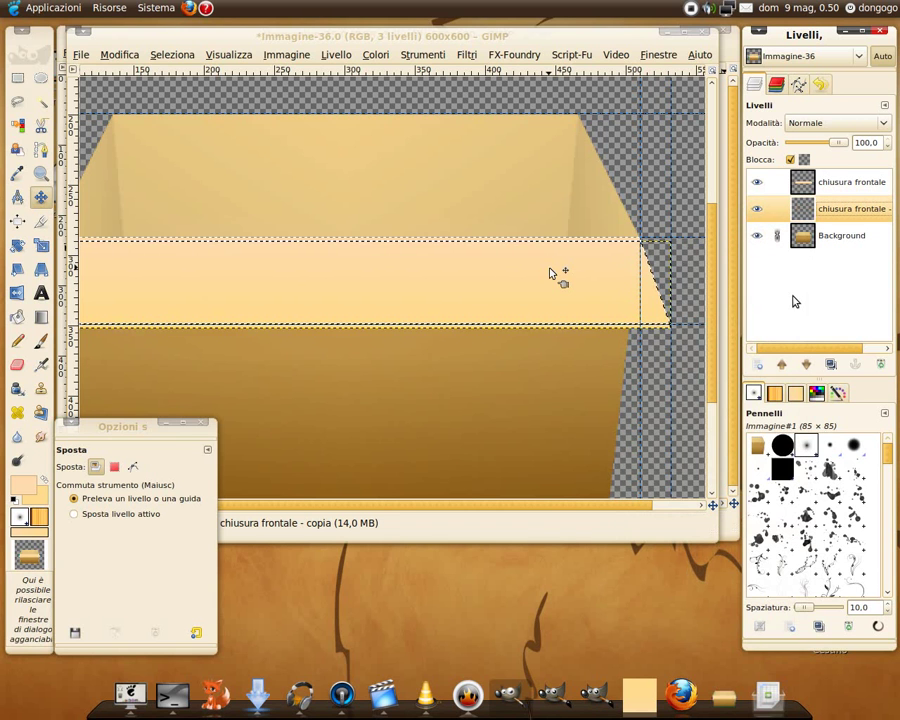
{"action": "left_click", "coordinate": [757, 208], "text": "shift"}
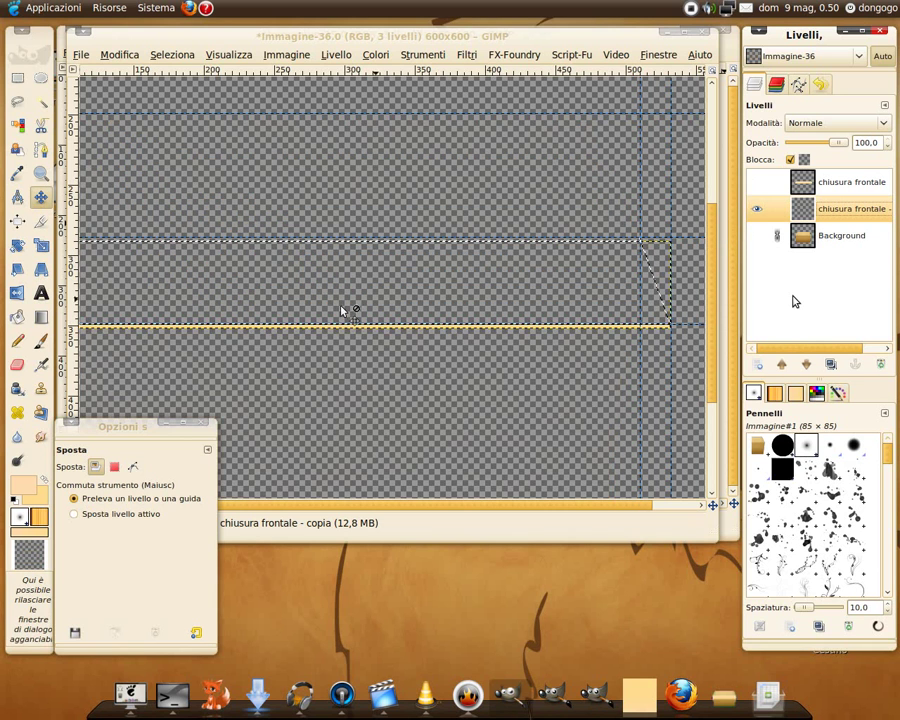
{"action": "left_click", "coordinate": [757, 208], "text": "shift"}
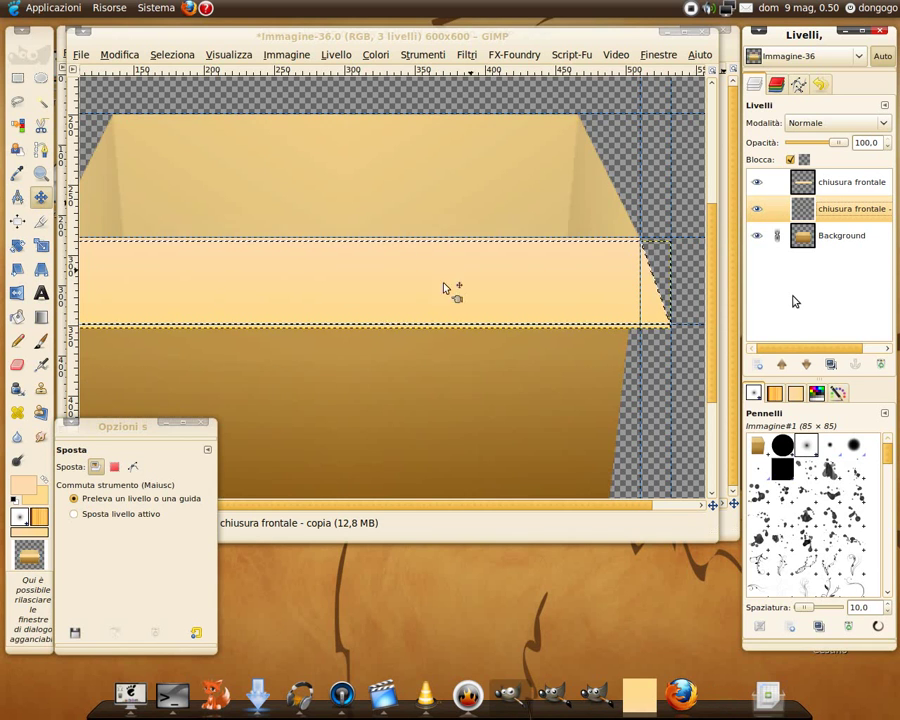
{"action": "key", "text": "minus"}
{"action": "key", "text": "minus"}
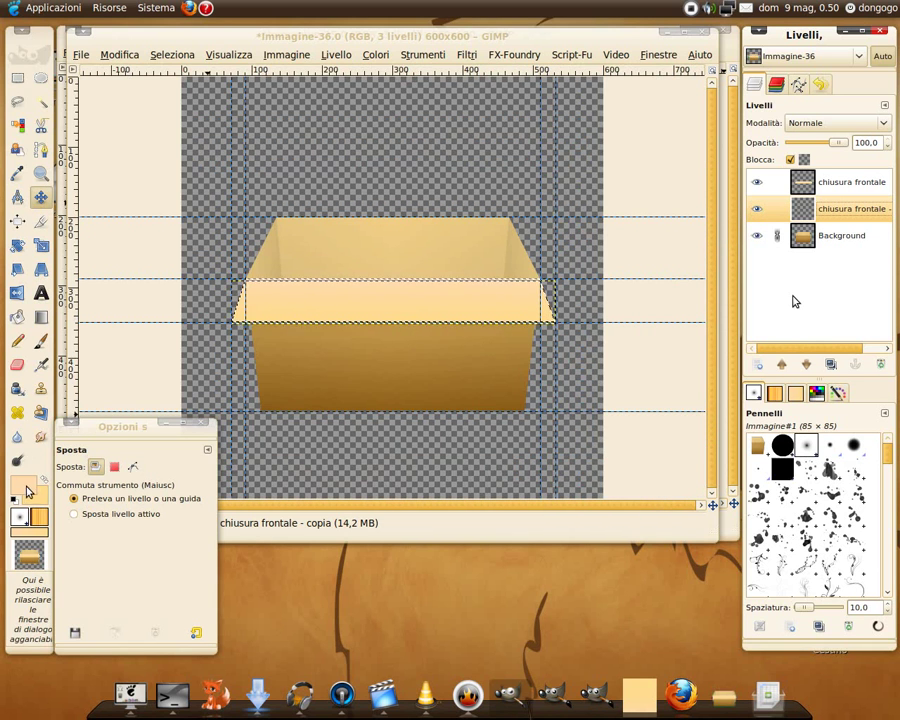
{"action": "left_click", "coordinate": [30, 487]}
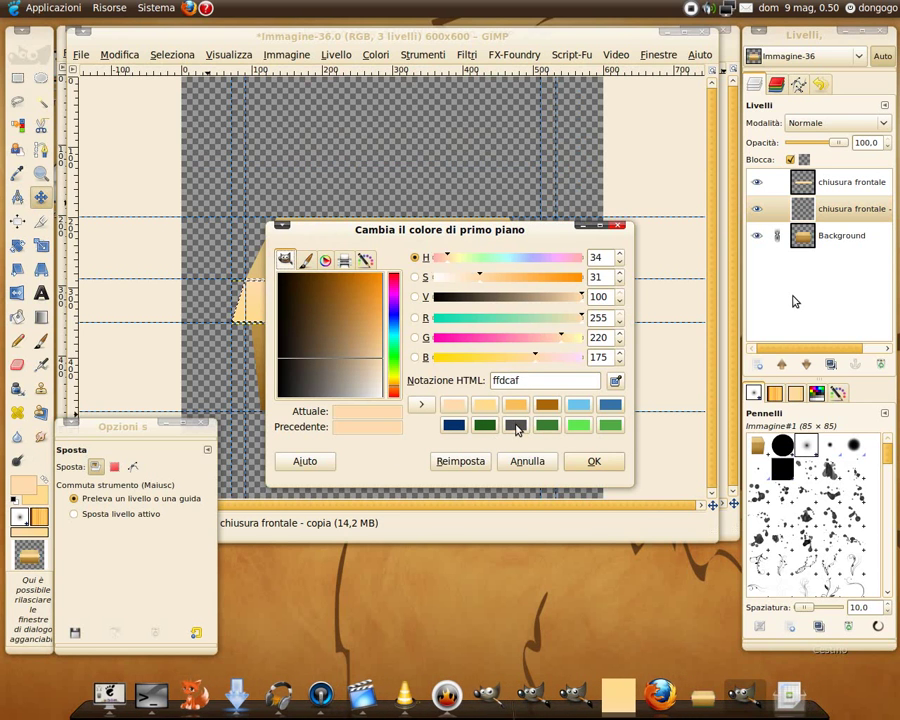
{"action": "left_click", "coordinate": [516, 426]}
{"action": "left_click", "coordinate": [590, 461]}
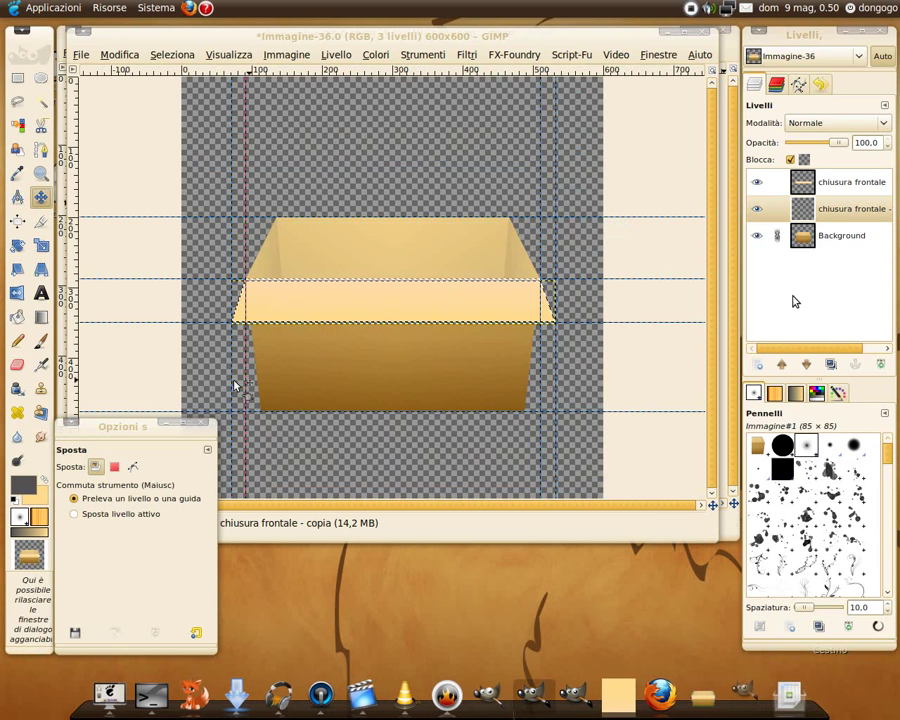
{"action": "left_click", "coordinate": [40, 340]}
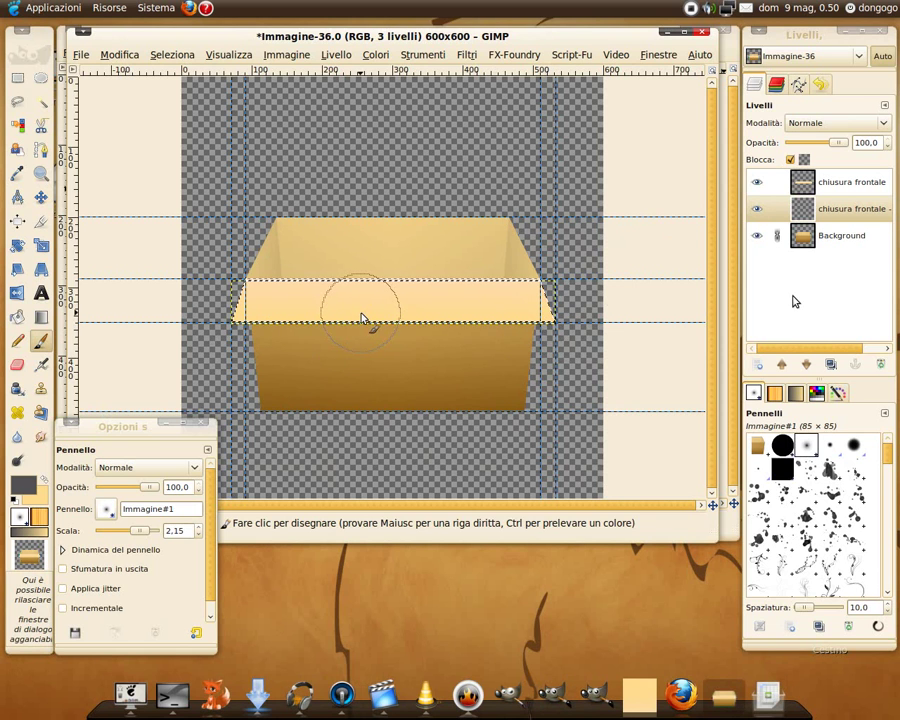
{"action": "left_click", "coordinate": [186, 56]}
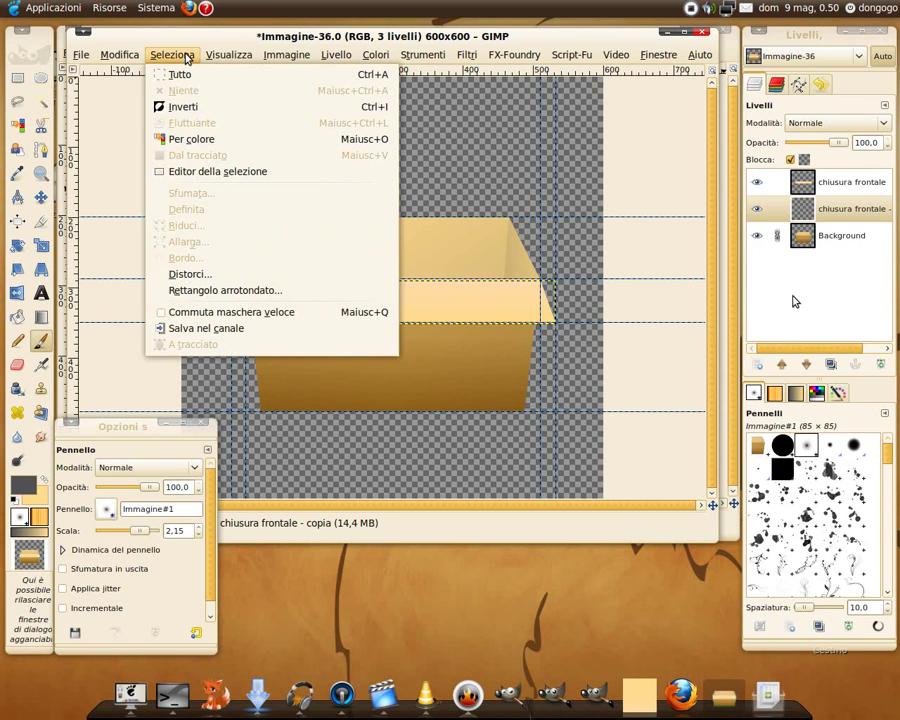
{"action": "left_click", "coordinate": [186, 56]}
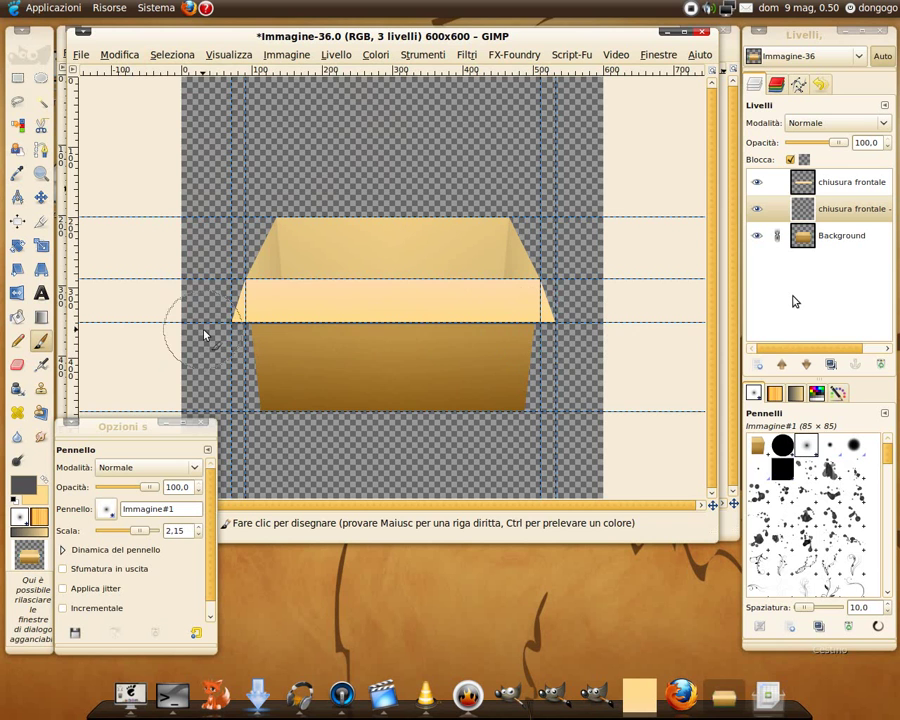
{"action": "scroll", "coordinate": [306, 337], "scroll_direction": "up", "scroll_amount": 2}
{"action": "scroll", "coordinate": [320, 316], "scroll_direction": "up", "scroll_amount": 1}
{"action": "scroll", "coordinate": [320, 316], "scroll_direction": "down", "scroll_amount": 1}
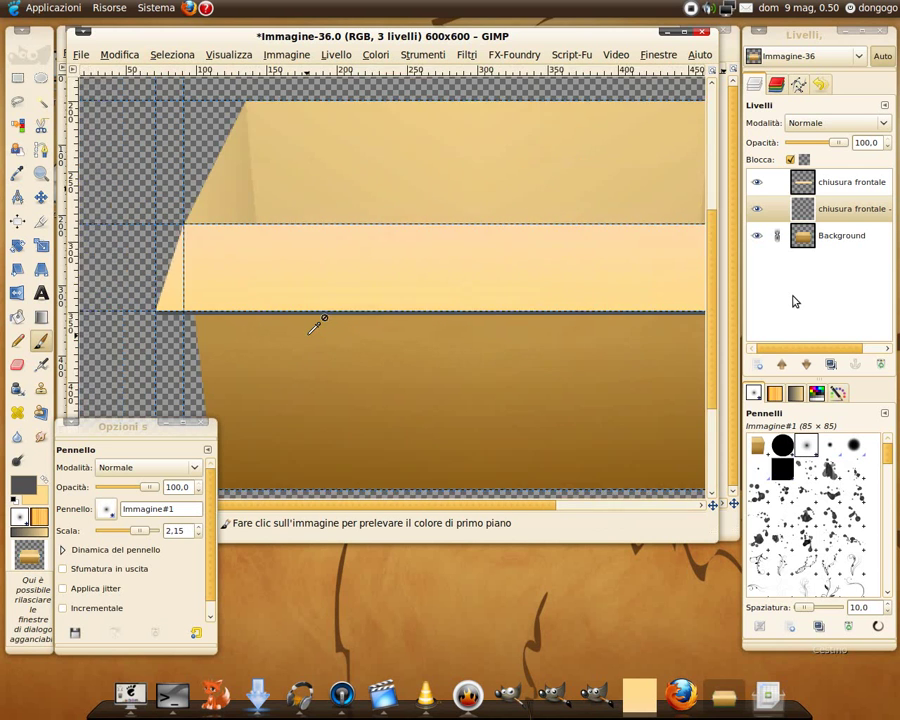
{"action": "scroll", "coordinate": [226, 331], "scroll_direction": "down", "scroll_amount": 1}
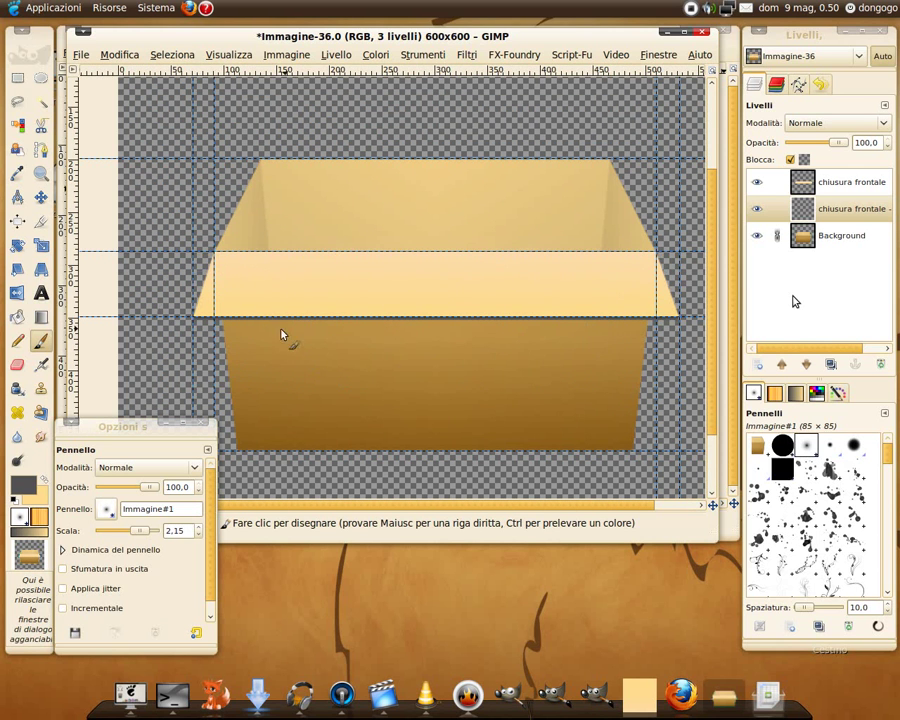
{"action": "scroll", "coordinate": [476, 353], "scroll_direction": "down", "scroll_amount": 1}
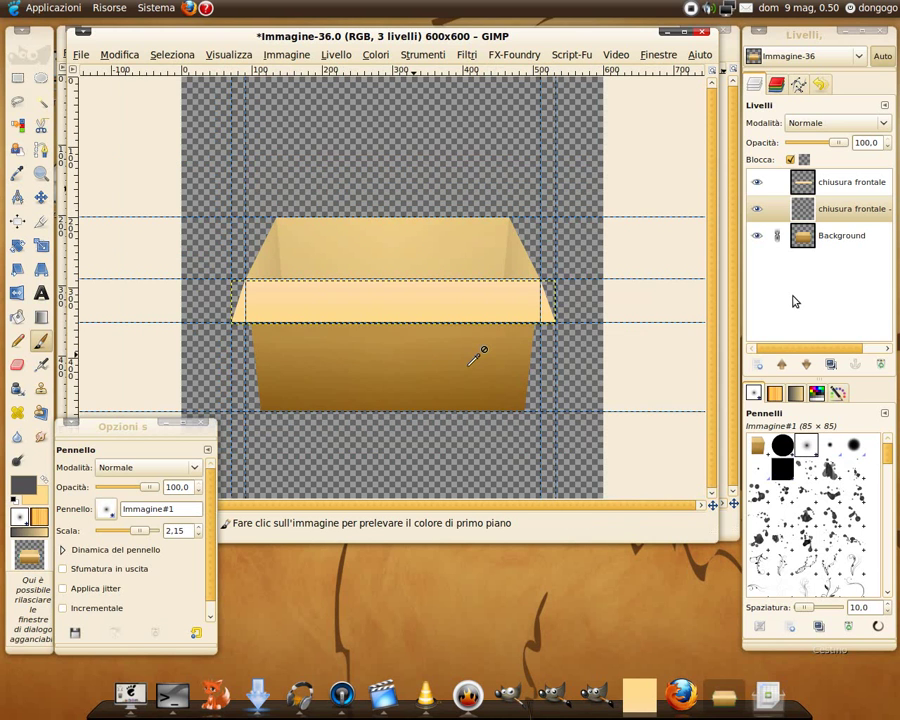
{"action": "scroll", "coordinate": [476, 355], "scroll_direction": "up", "scroll_amount": 1}
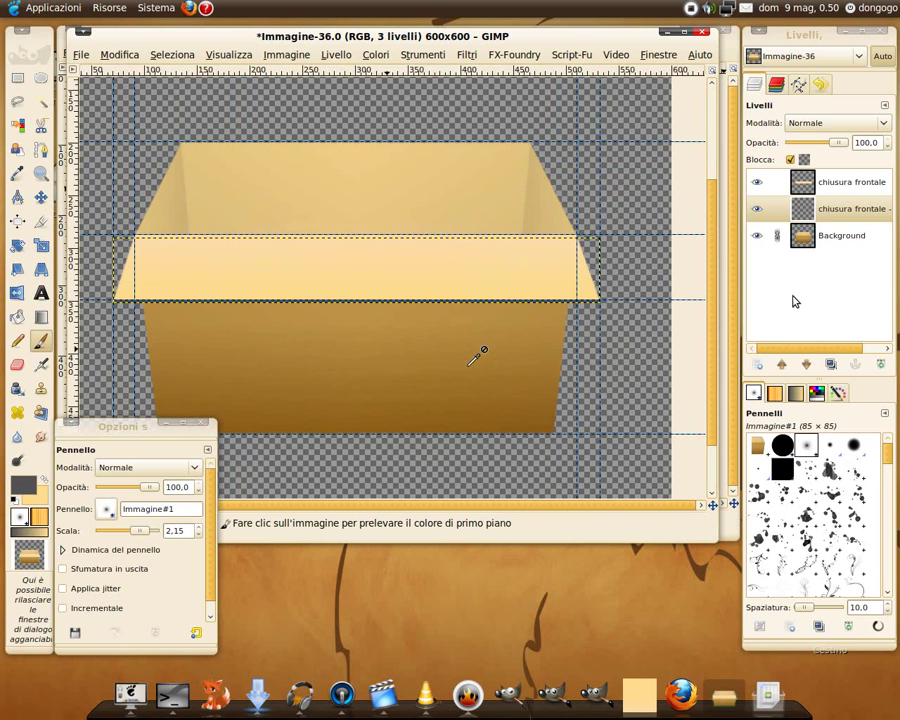
{"action": "scroll", "coordinate": [476, 355], "scroll_direction": "down", "scroll_amount": 1}
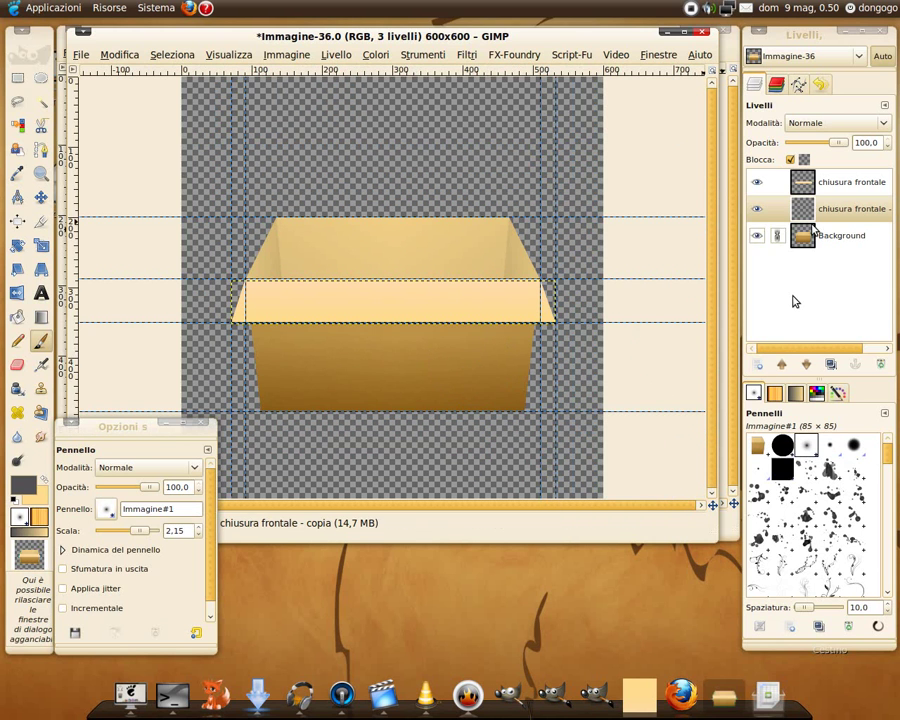
- Create a transparent-fill layer named 'ombra frontale' directly above the Background layer
{"action": "left_click", "coordinate": [842, 236]}
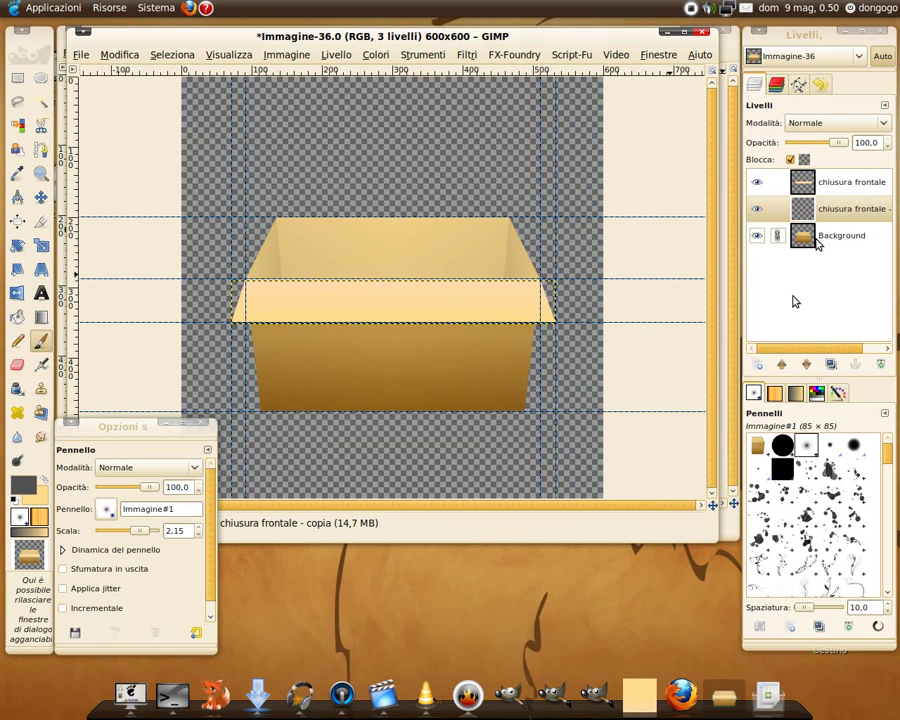
{"action": "left_click", "coordinate": [759, 365]}
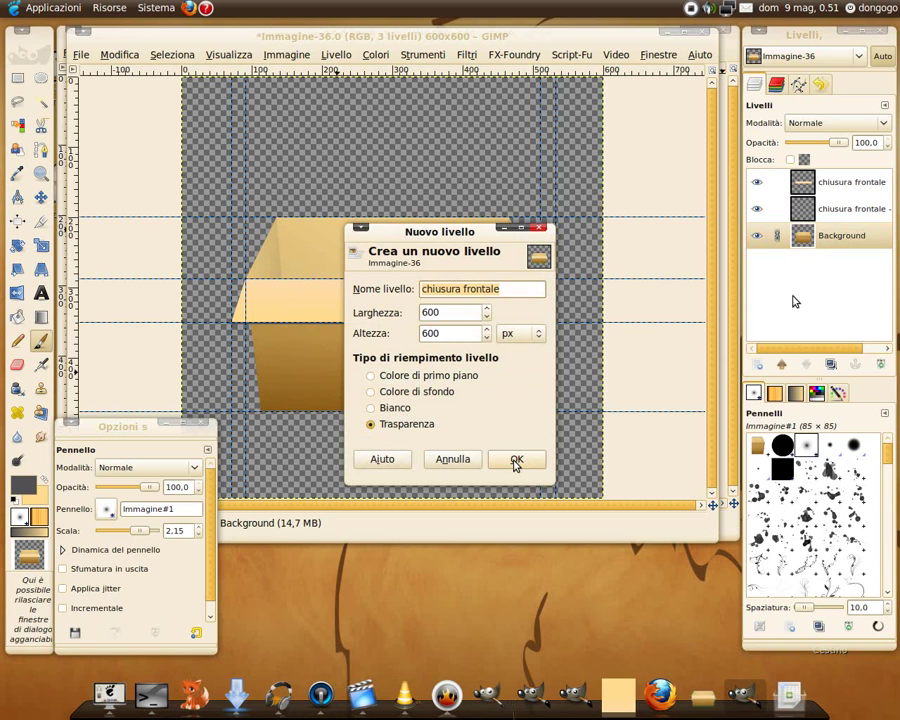
{"action": "type", "text": "omb"}
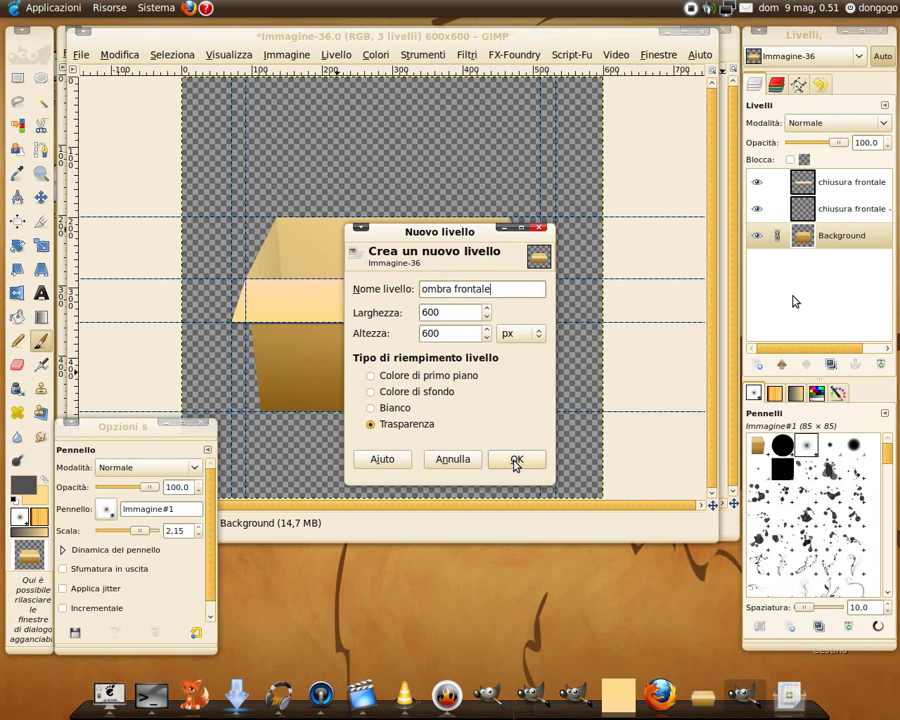
{"action": "left_click", "coordinate": [516, 460]}
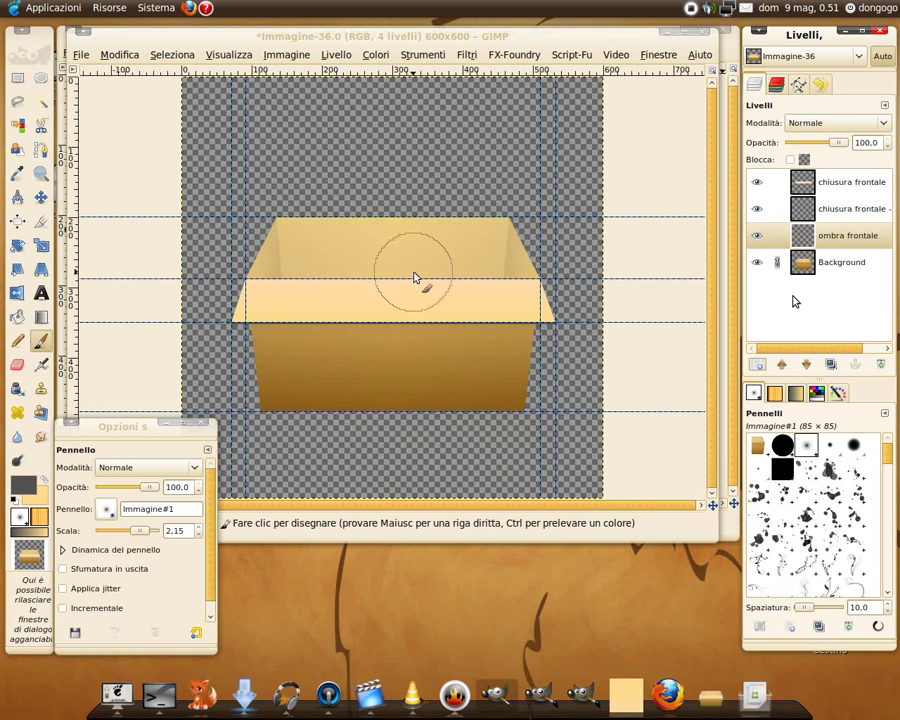
- Rectangle-select a band across the box front under the flap, and reset colours to black/white
{"action": "left_click", "coordinate": [18, 78]}
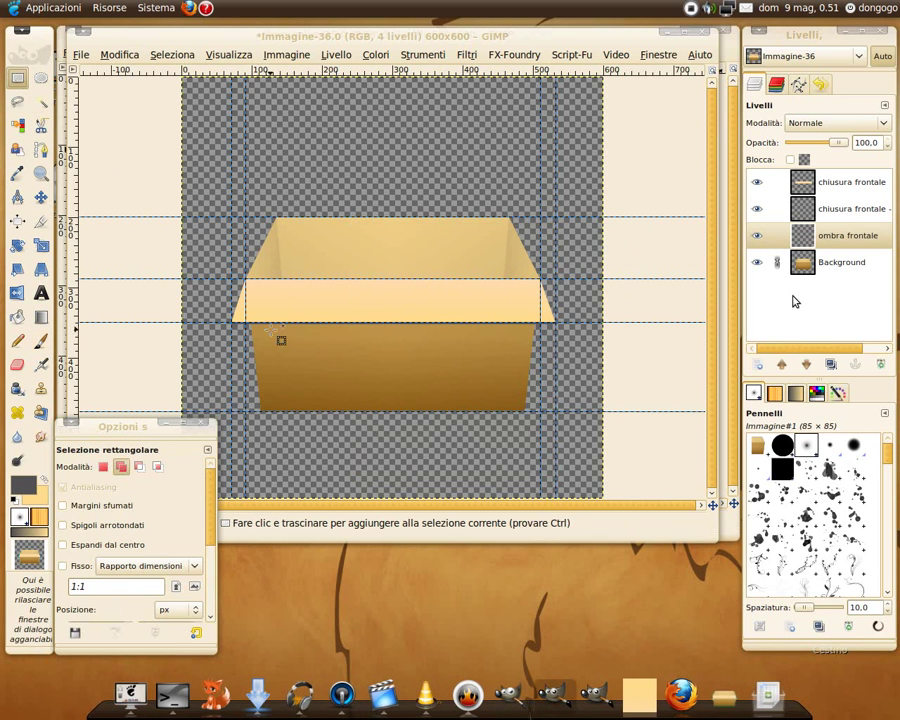
{"action": "key", "text": "plus"}
{"action": "mouse_move", "coordinate": [230, 285]}
{"action": "left_mouse_down"}
{"action": "mouse_move", "coordinate": [247, 355]}
{"action": "mouse_move", "coordinate": [680, 349]}
{"action": "left_mouse_up"}
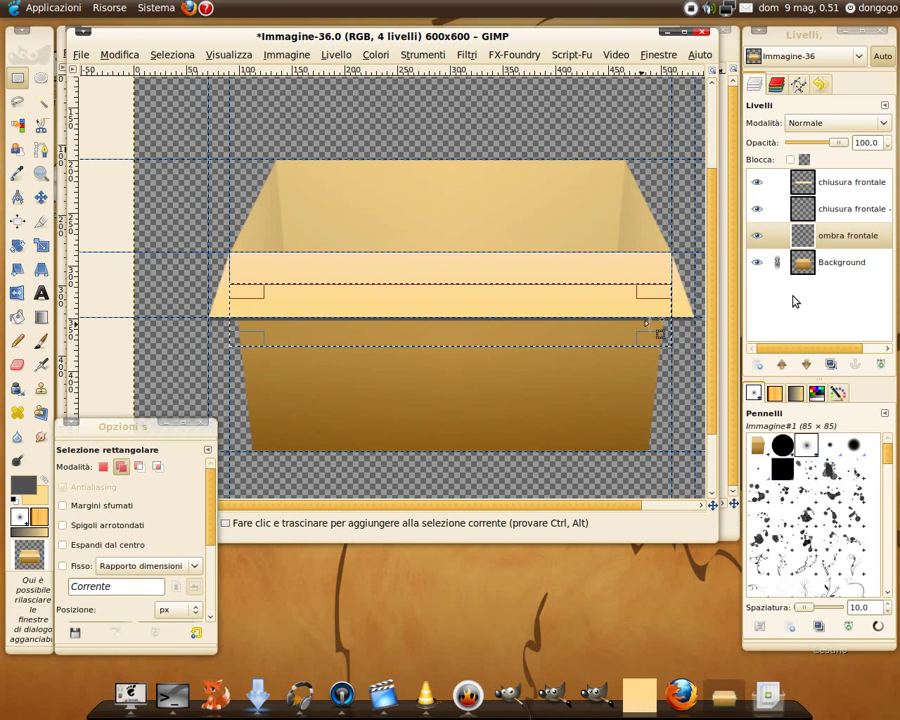
{"action": "scroll", "coordinate": [260, 330], "scroll_direction": "up", "scroll_amount": 1, "text": "ctrl"}
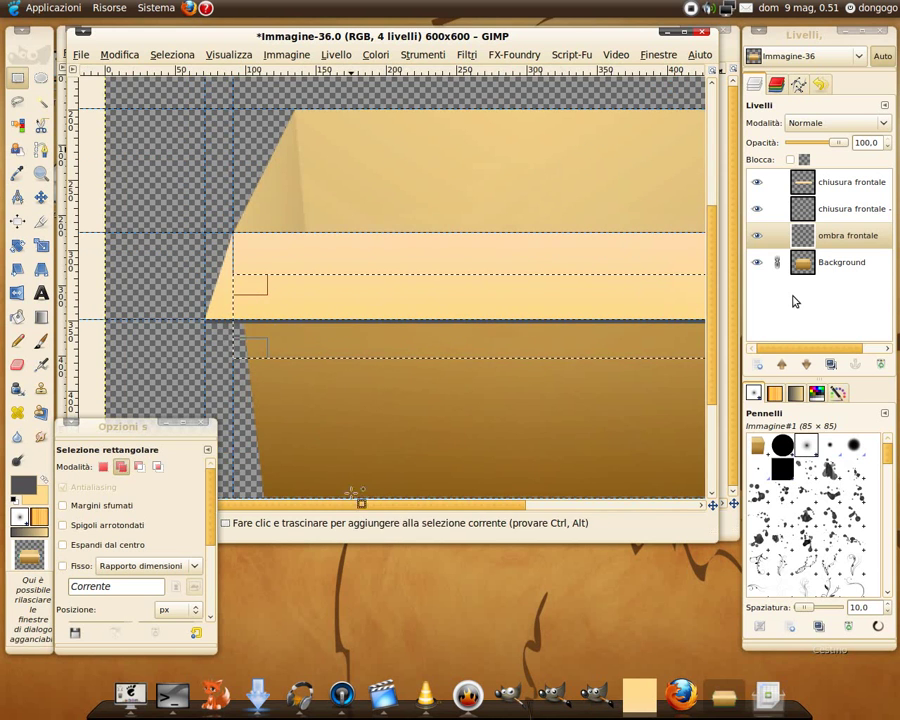
{"action": "left_click_drag", "start_coordinate": [352, 510], "coordinate": [436, 508]}
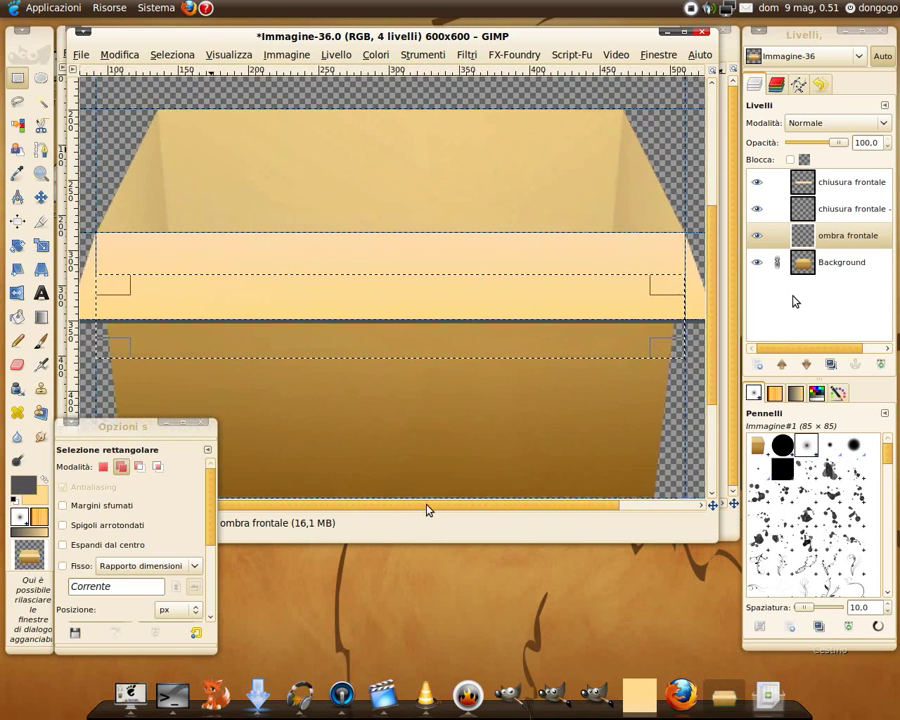
{"action": "scroll", "coordinate": [331, 412], "scroll_direction": "down", "scroll_amount": 1, "text": "ctrl"}
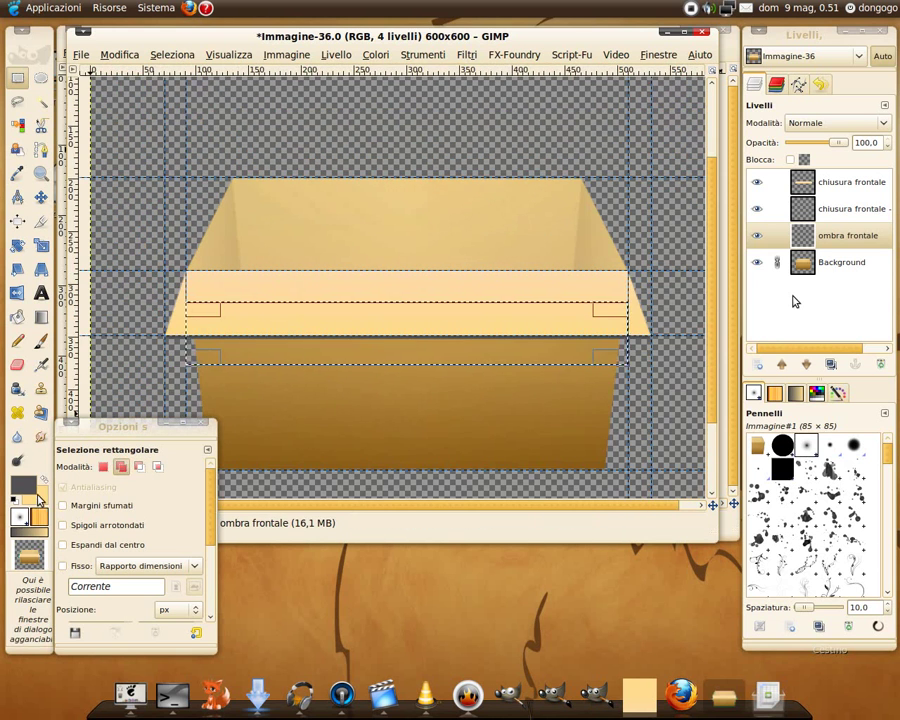
{"action": "left_click", "coordinate": [15, 493]}
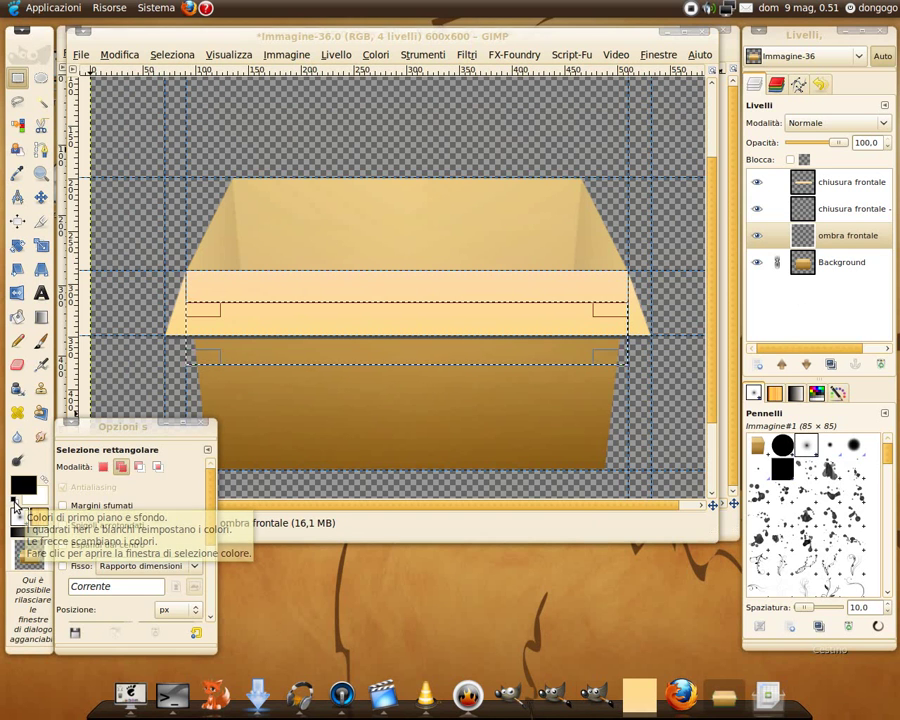
- Paint a foreground-to-transparent gradient downward from the flap edge inside the selected band
{"action": "left_click", "coordinate": [41, 316]}
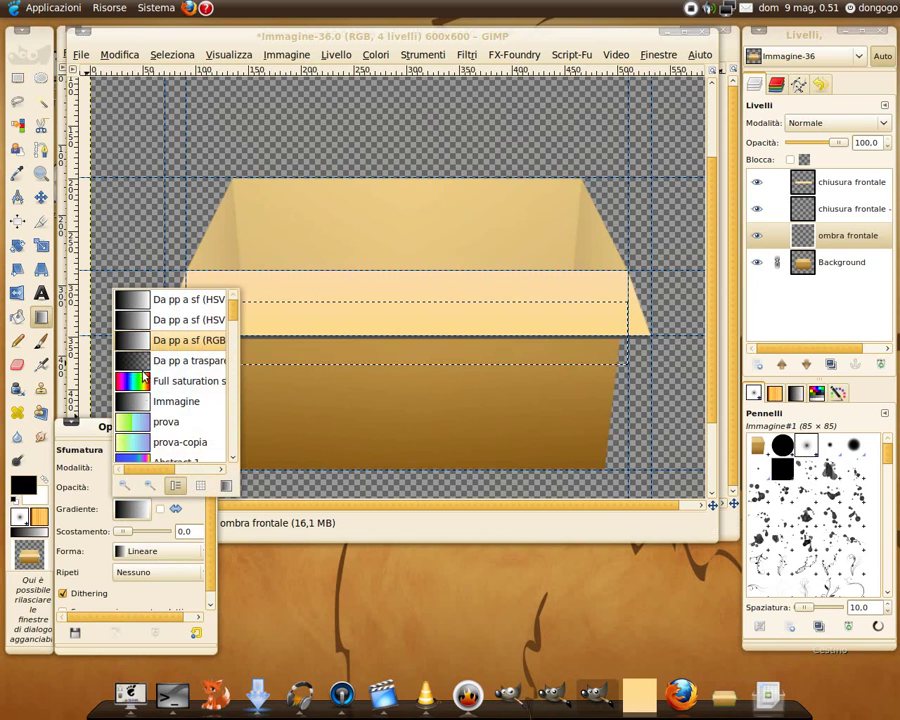
{"action": "left_click", "coordinate": [188, 360]}
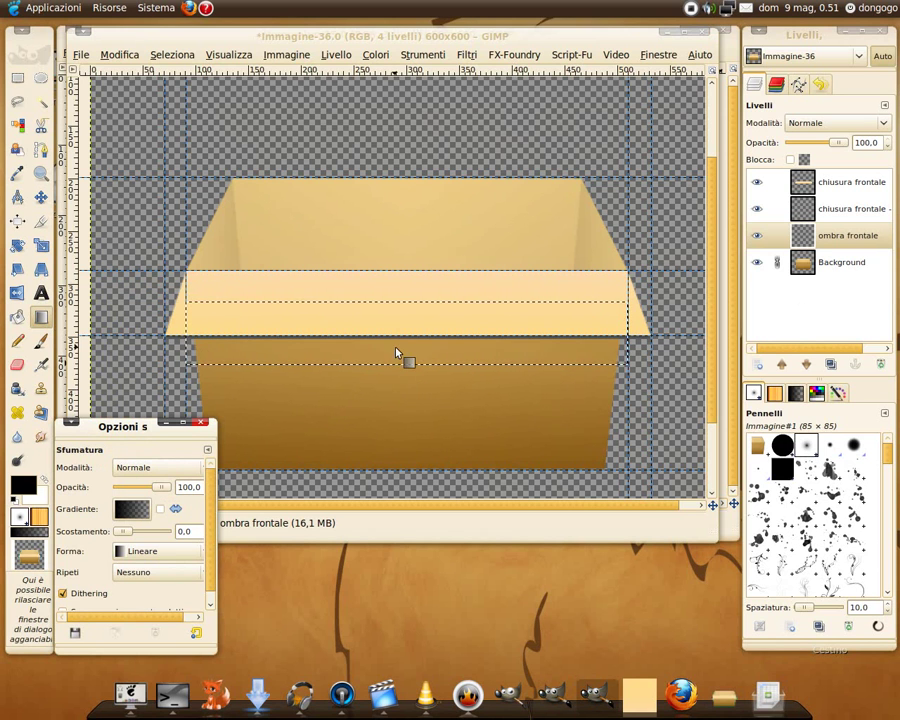
{"action": "scroll", "coordinate": [395, 362], "scroll_direction": "up", "scroll_amount": 1}
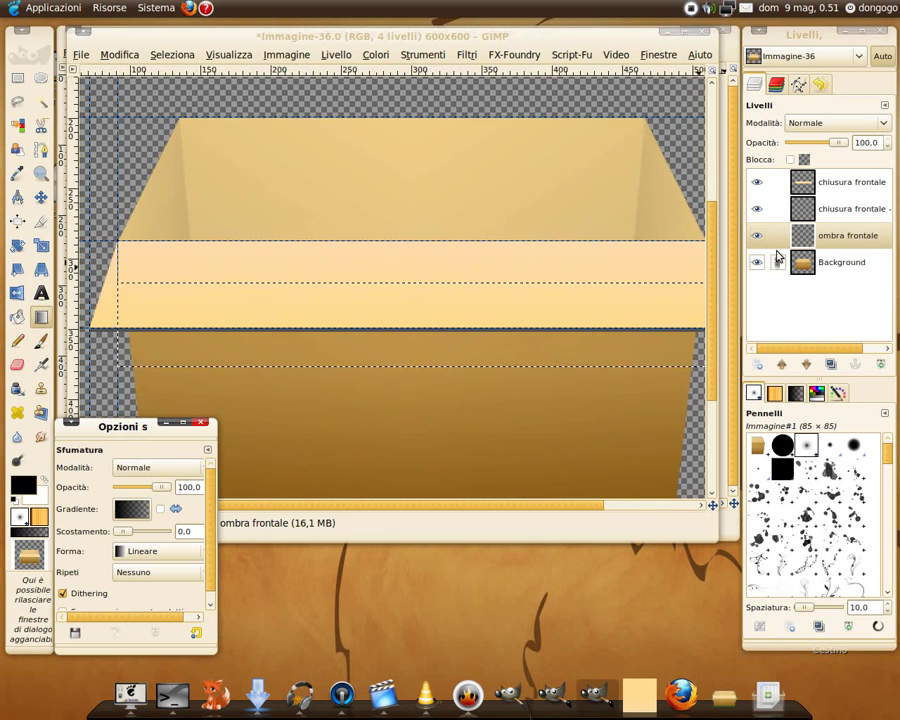
{"action": "left_click_drag", "start_coordinate": [422, 315], "coordinate": [425, 374]}
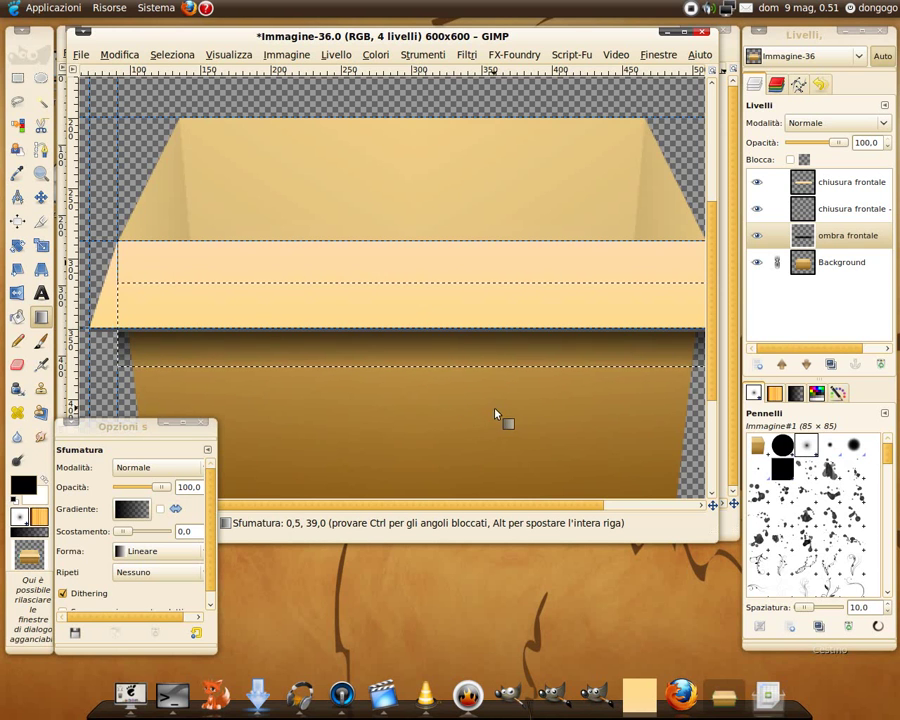
{"action": "scroll", "coordinate": [509, 395], "scroll_direction": "down", "scroll_amount": 1, "text": "ctrl"}
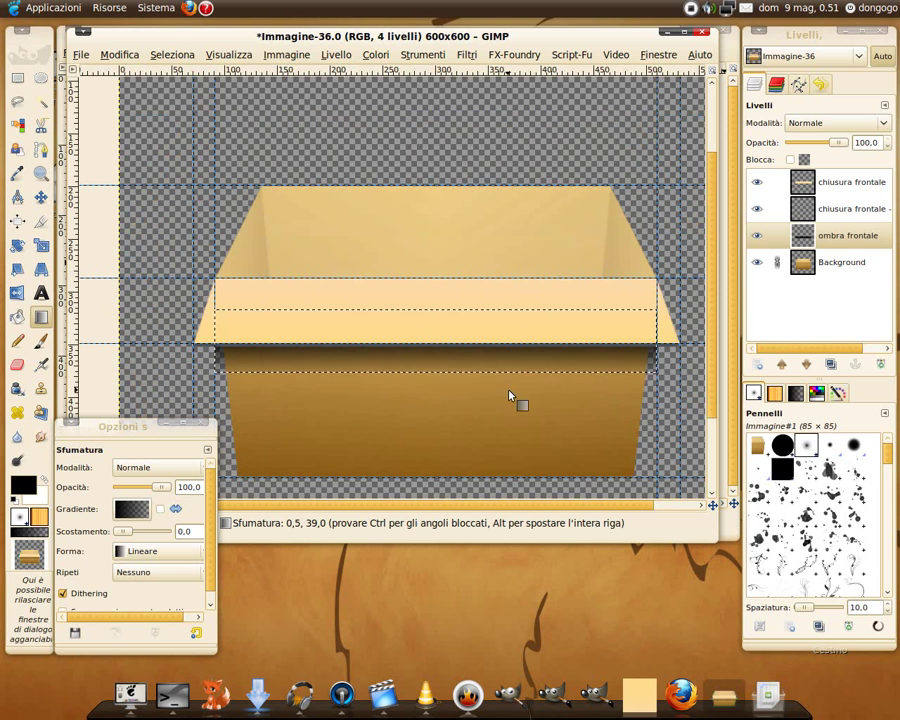
{"action": "scroll", "coordinate": [512, 390], "scroll_direction": "up", "scroll_amount": 1, "text": "ctrl"}
{"action": "scroll", "coordinate": [513, 388], "scroll_direction": "down", "scroll_amount": 1, "text": "ctrl"}
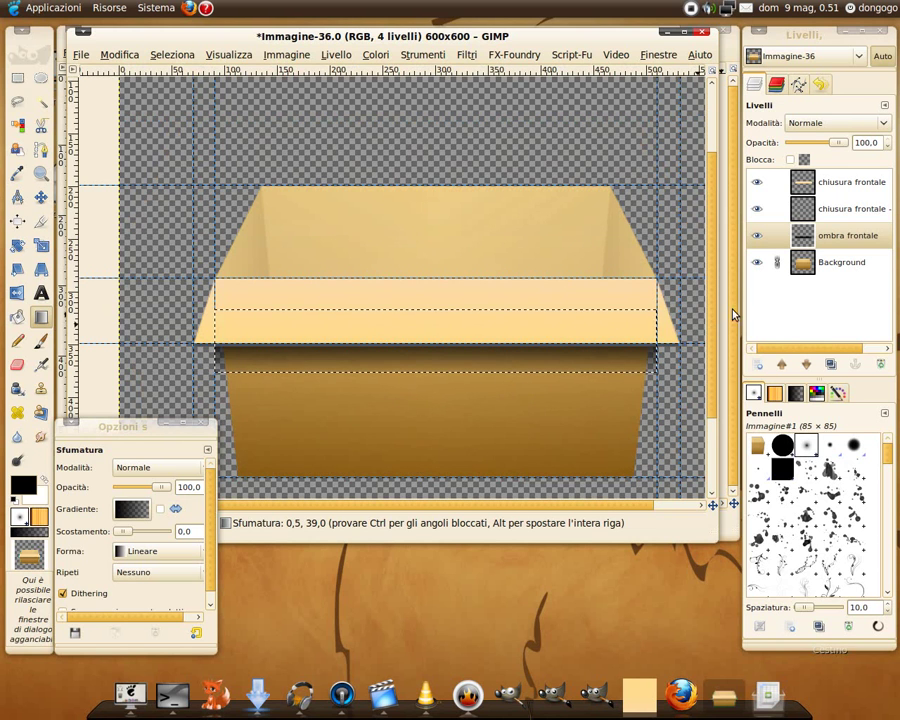
- Load Background's alpha, change the selection via the Seleziona menu, and set ombra frontale opacity to 80
{"action": "right_click", "coordinate": [803, 265]}
{"action": "left_click", "coordinate": [688, 610]}
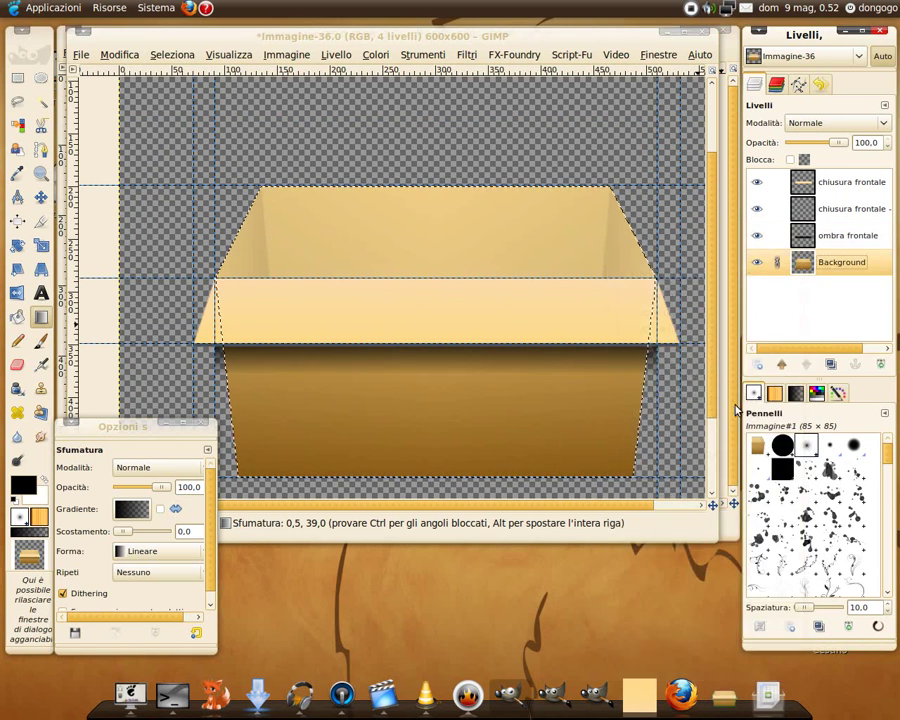
{"action": "left_click", "coordinate": [846, 235]}
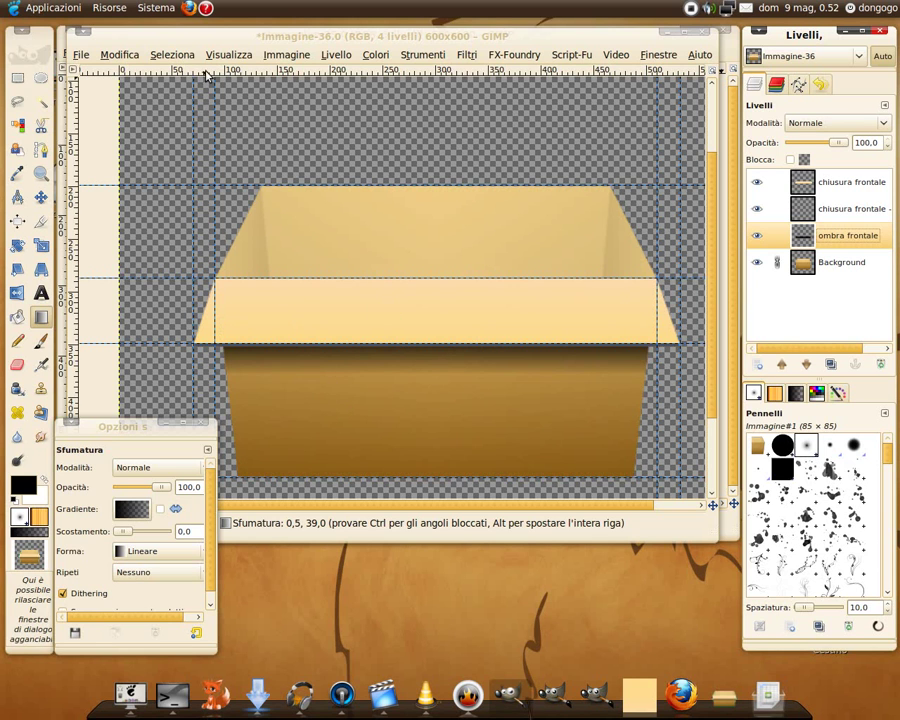
{"action": "left_click", "coordinate": [172, 55]}
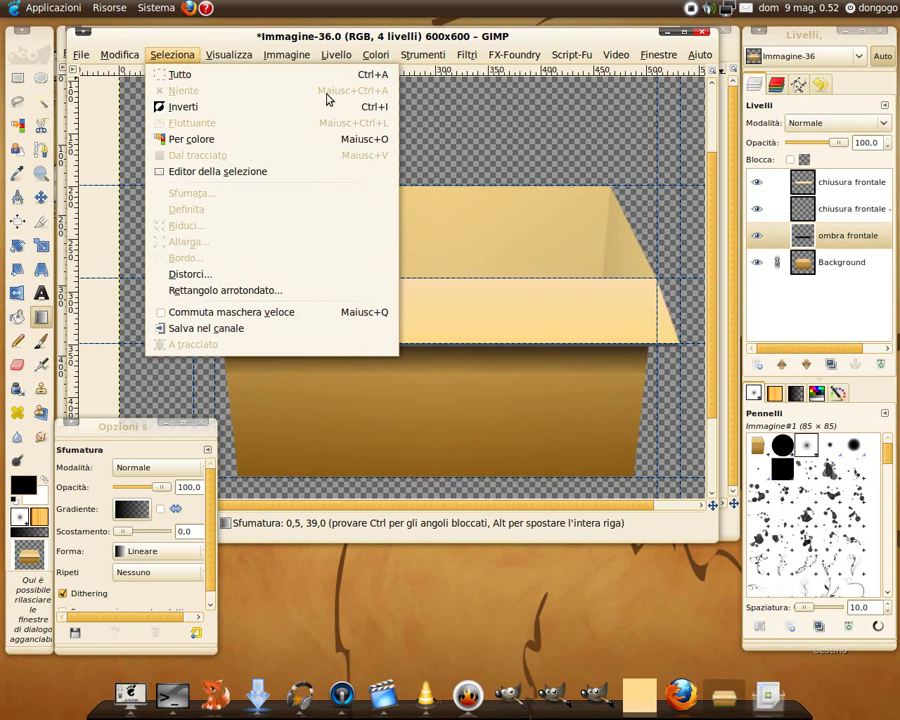
{"action": "left_click", "coordinate": [207, 76]}
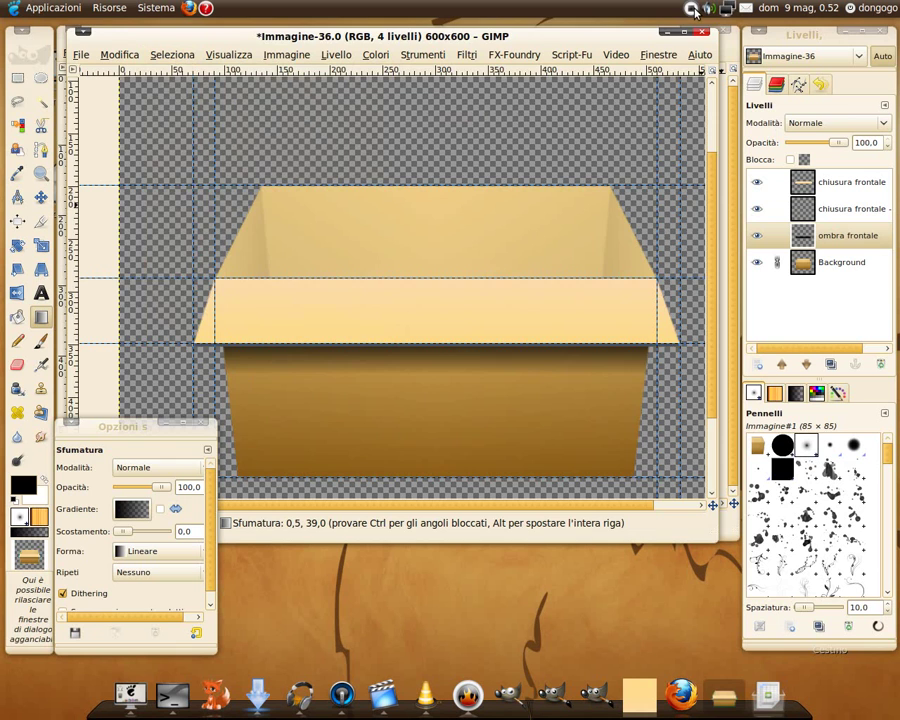
{"action": "key", "text": "shift+ctrl+j"}
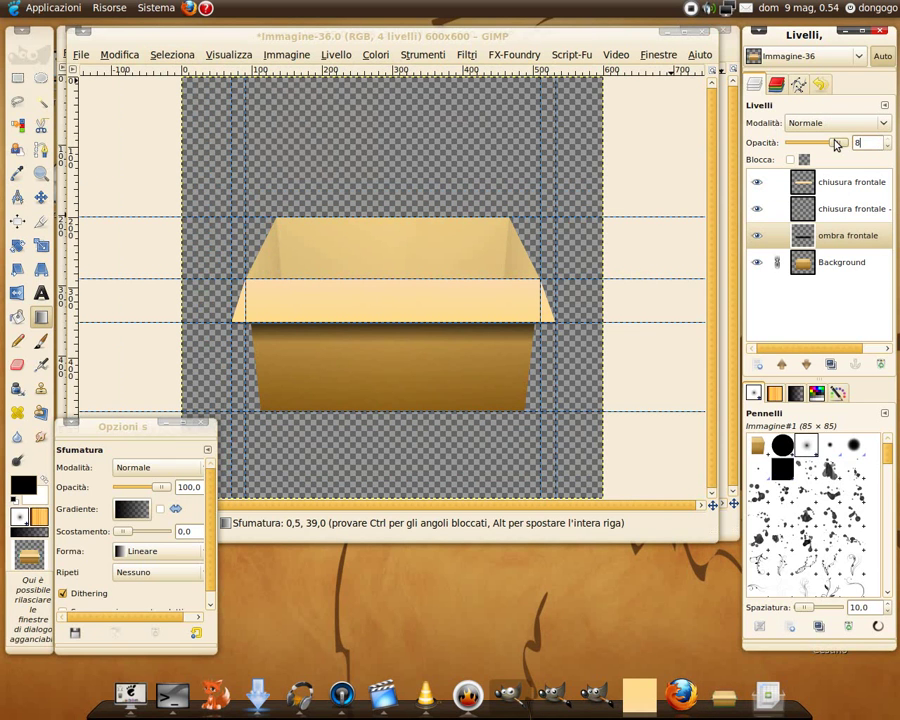
{"action": "type", "text": "0"}
{"action": "key", "text": "Return"}
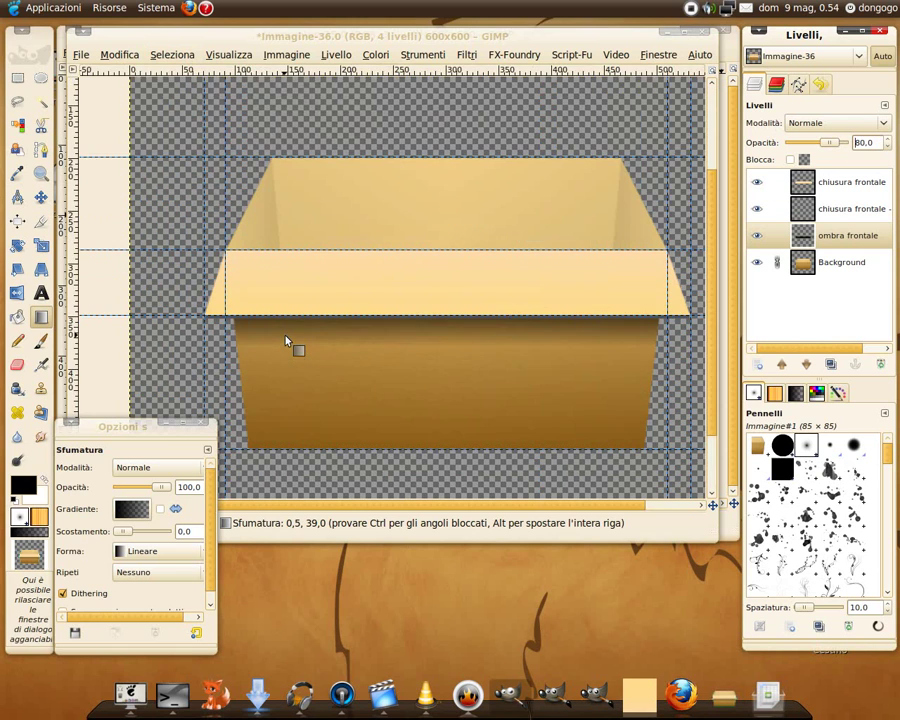